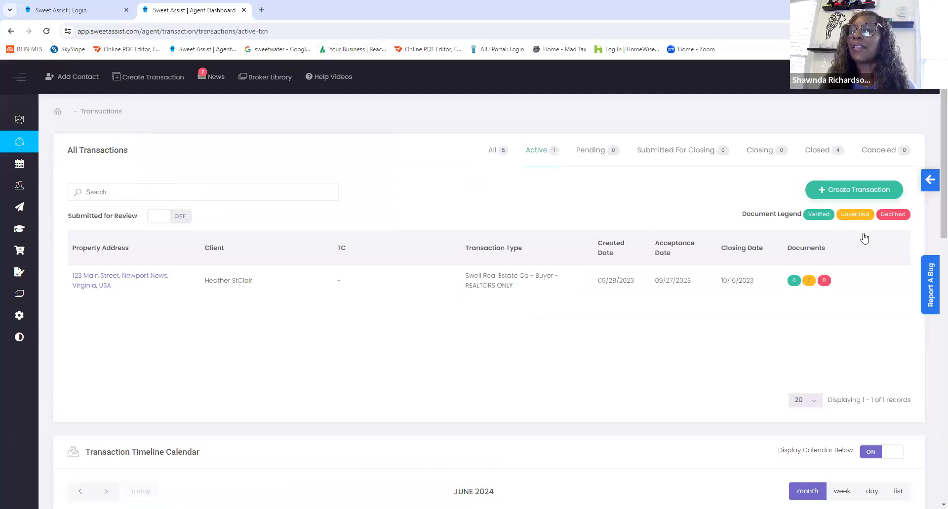
# - Start a new transaction representing the Seller, with the type SWELL REAL ESTATE CO - Listing - REALTORS ONLY
pyautogui.click(846, 190)
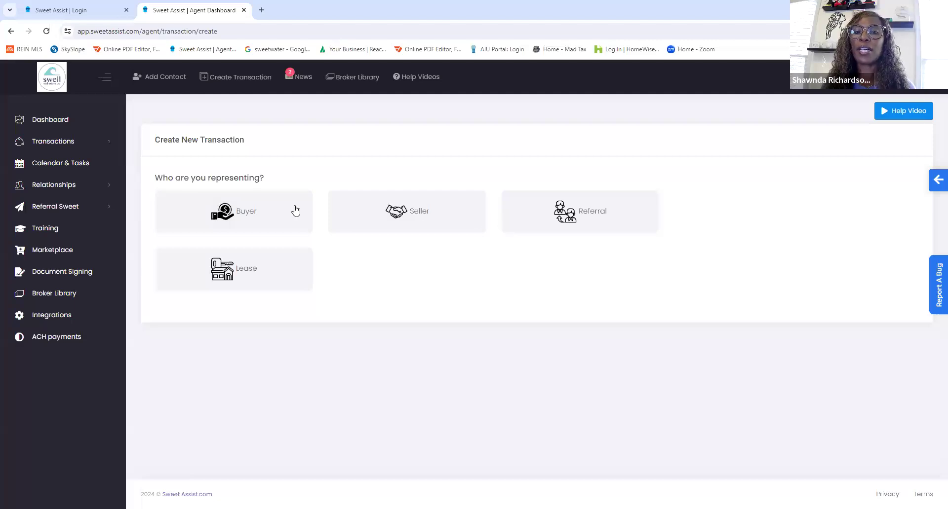
pyautogui.click(423, 212)
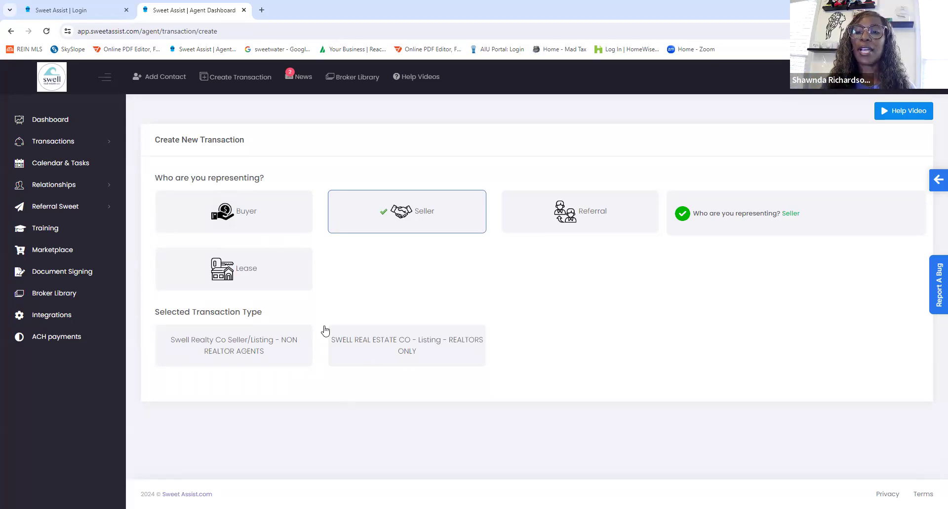
pyautogui.click(364, 349)
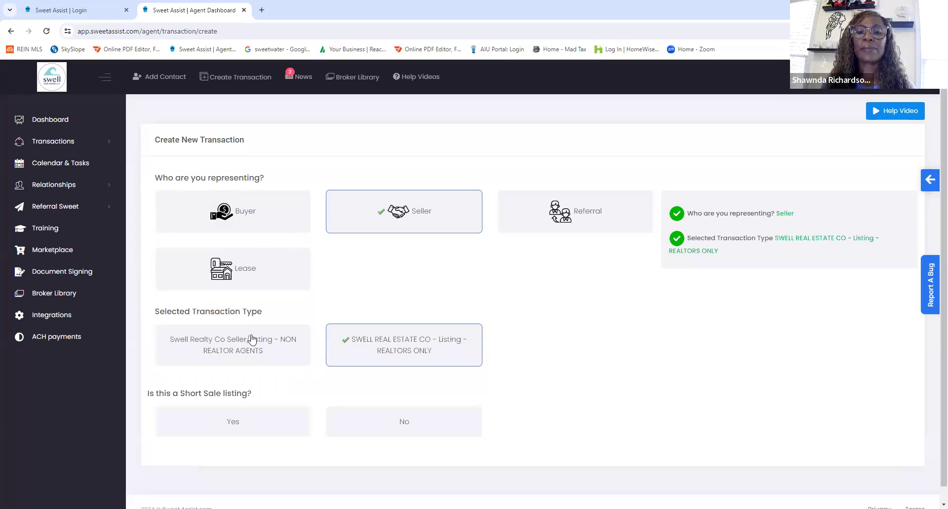
# - Answer No for a short sale listing, Yes for built prior to 1978, and Yes for property in a POA
pyautogui.scroll(-1, 252, 340)
pyautogui.click(398, 405)
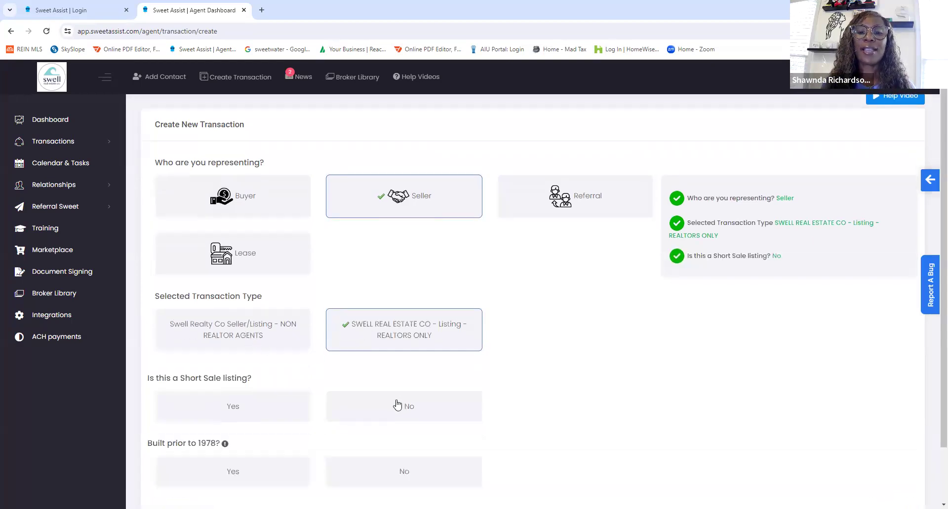
pyautogui.scroll(-2, 393, 408)
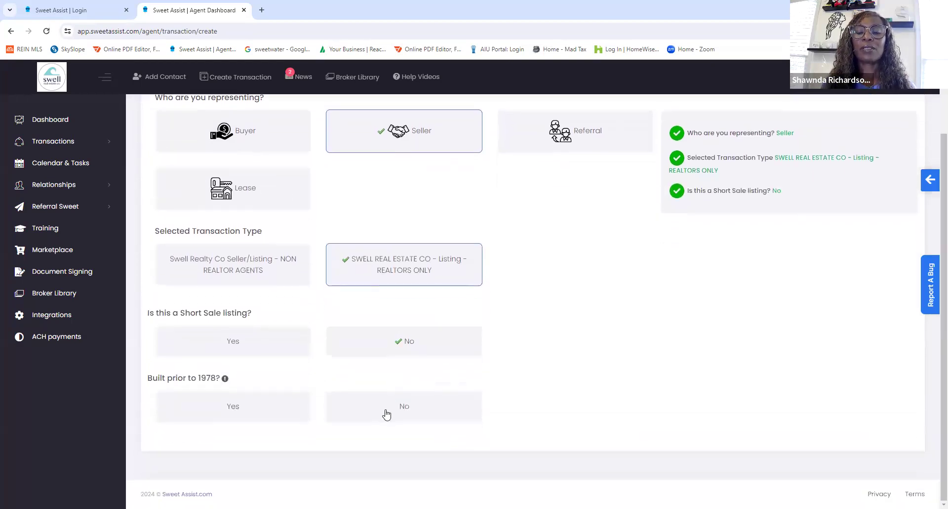
pyautogui.click(259, 410)
pyautogui.scroll(-1, 354, 354)
pyautogui.scroll(-1, 353, 353)
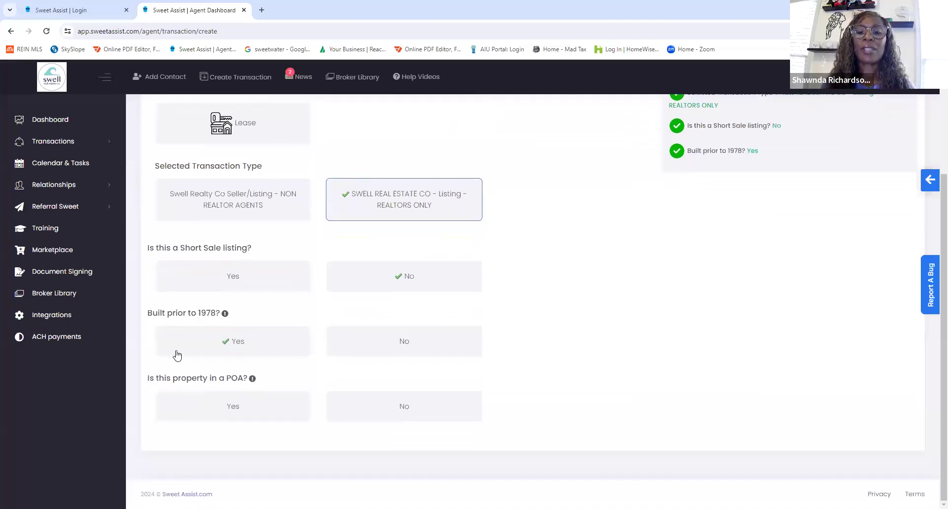
pyautogui.click(256, 412)
# - Fill in the full property address by searching for the street number and choosing the second suggested address
pyautogui.scroll(-2, 432, 355)
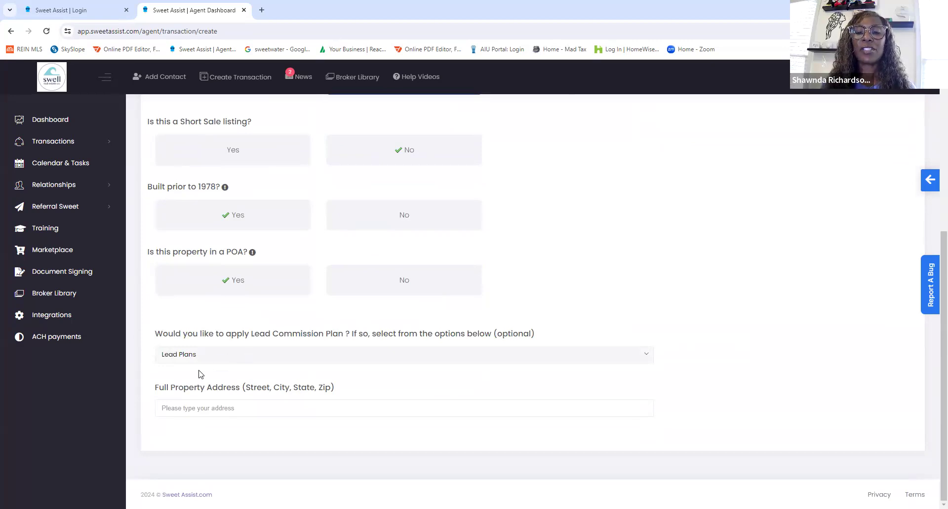
pyautogui.click(184, 406)
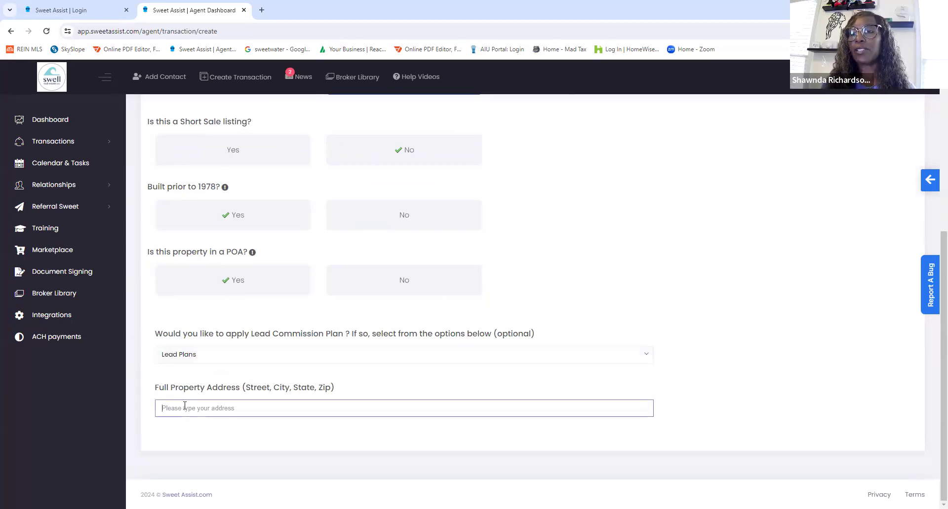
pyautogui.write('123')
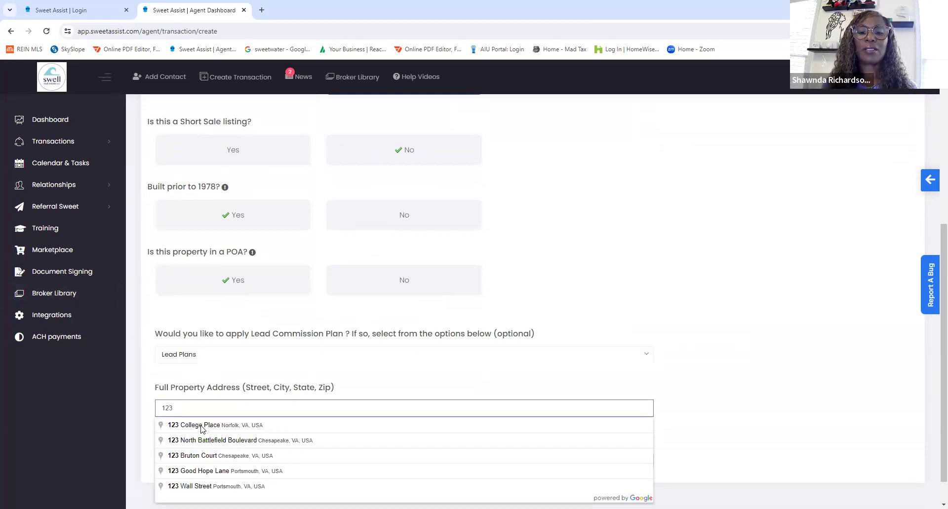
pyautogui.click(199, 442)
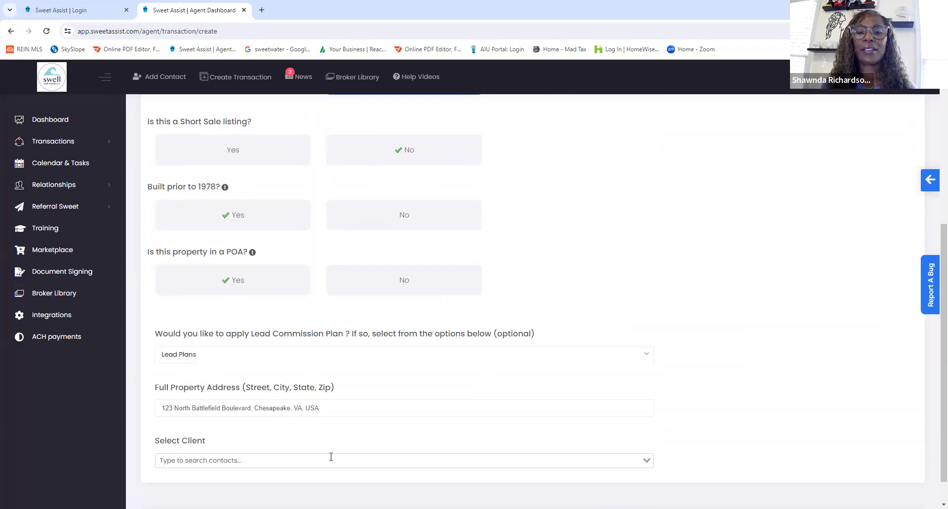
# - Start a new contact for the transaction's client and enter the client's first and last name
pyautogui.scroll(-1, 332, 451)
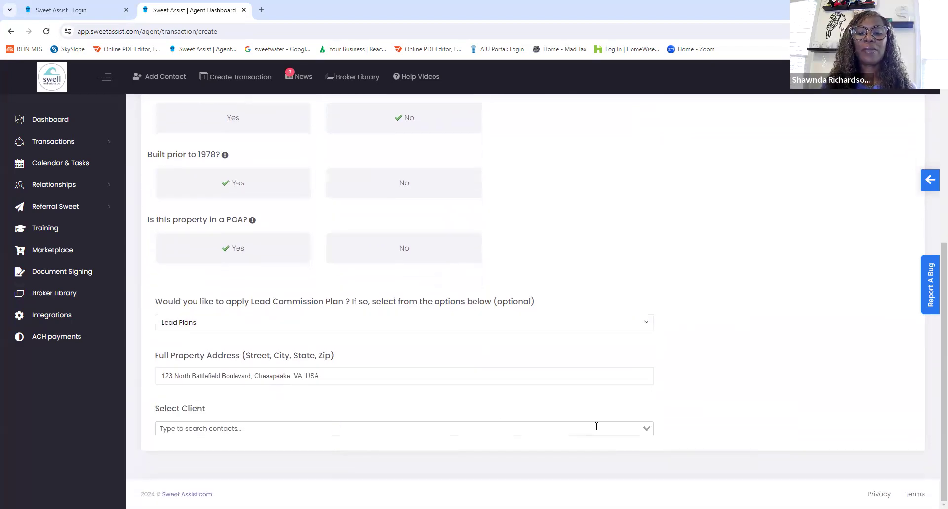
pyautogui.click(543, 428)
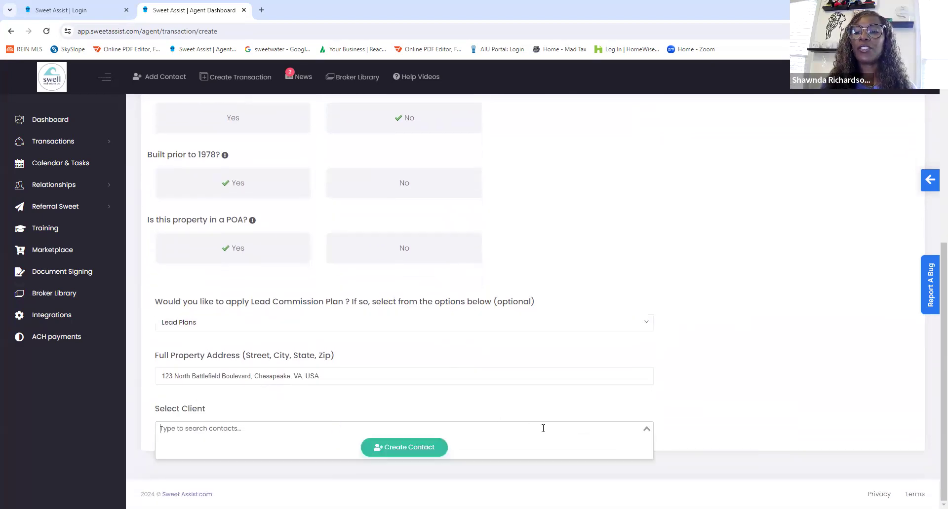
pyautogui.click(415, 455)
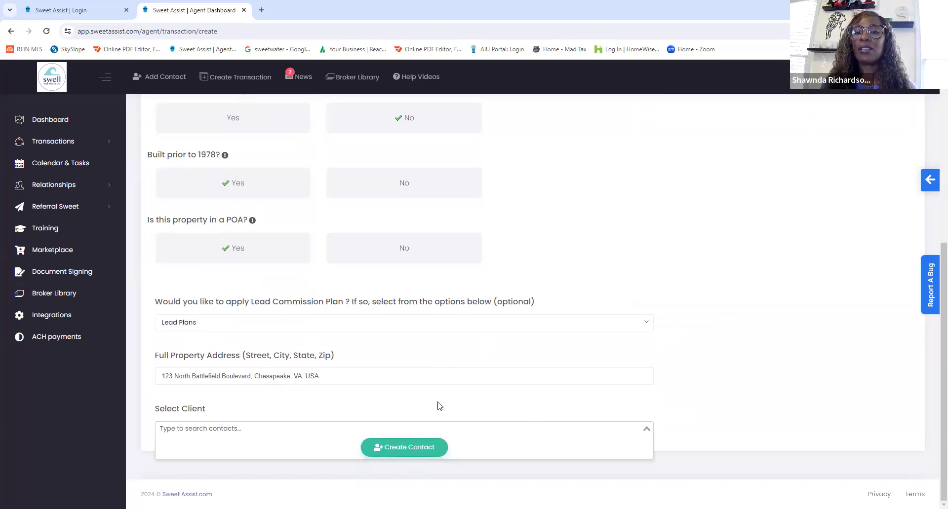
pyautogui.click(301, 142)
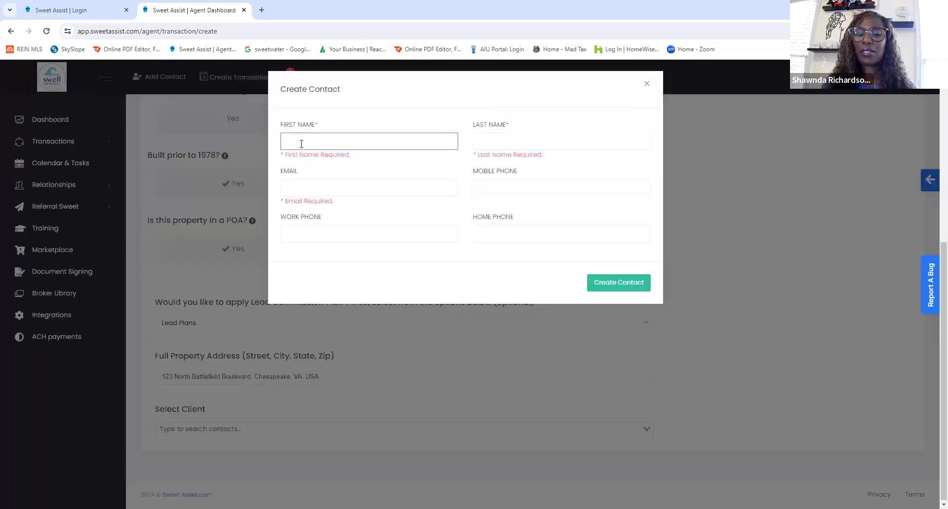
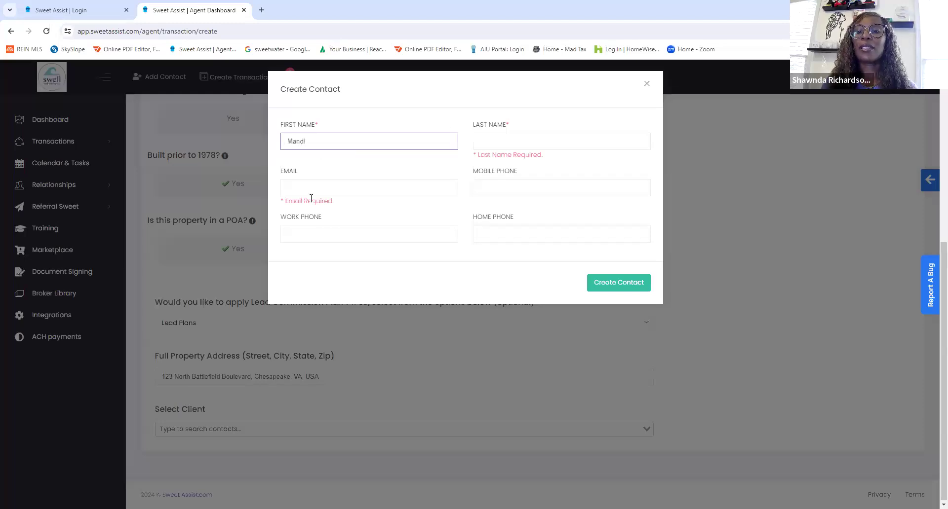
pyautogui.click(494, 137)
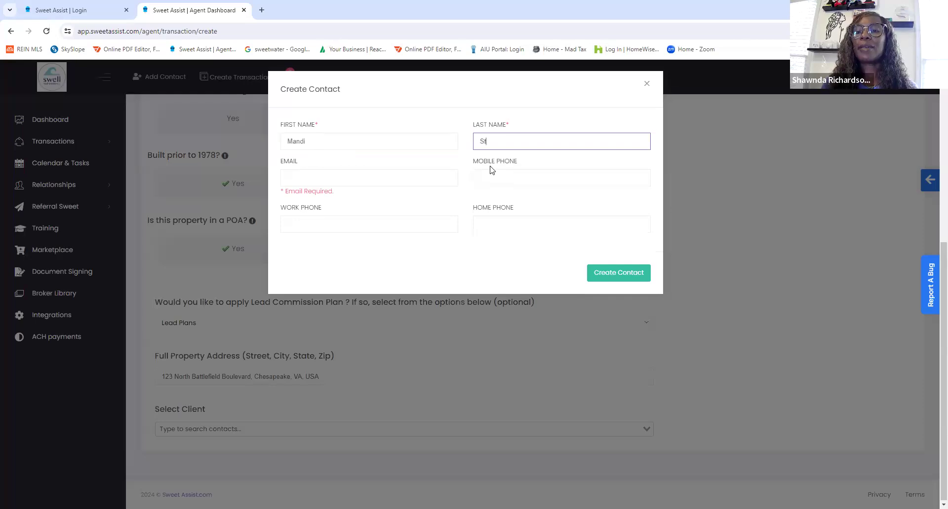
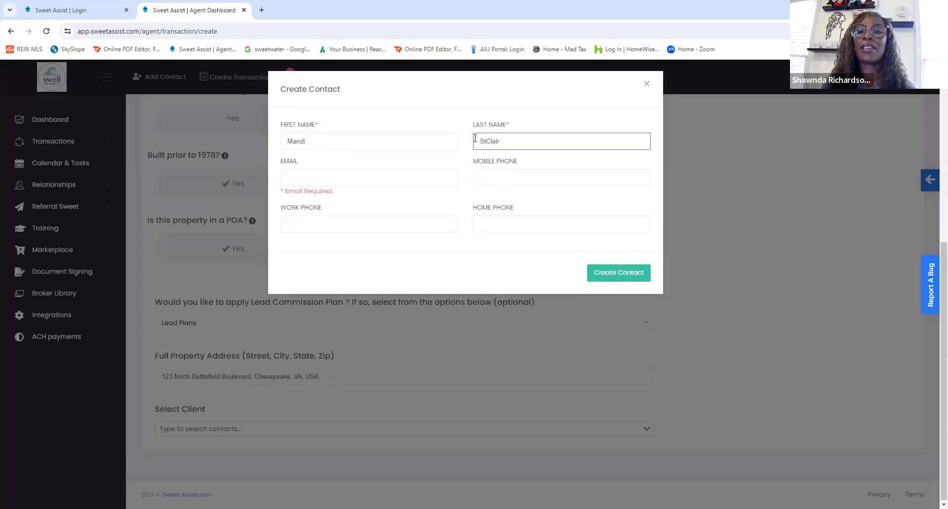
# - Enter the client's e-mail address and save the new contact as the transaction's client
pyautogui.click(306, 180)
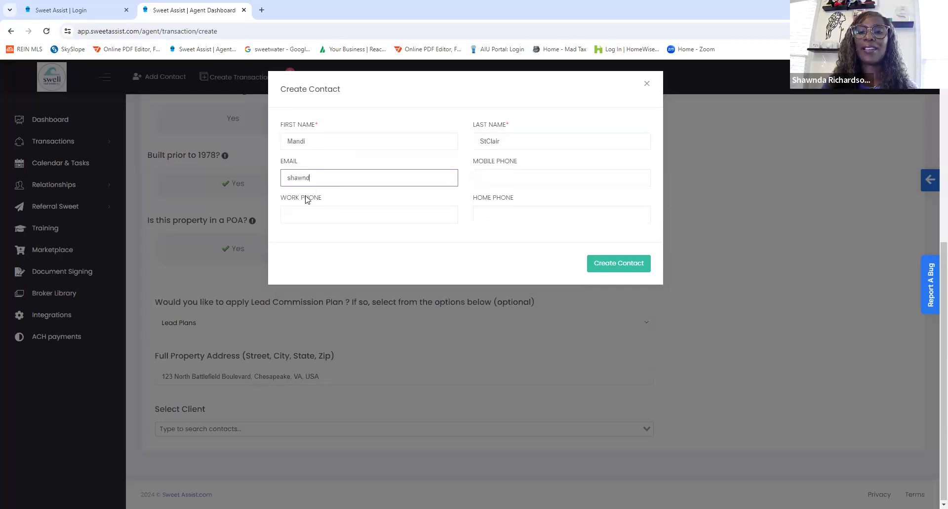
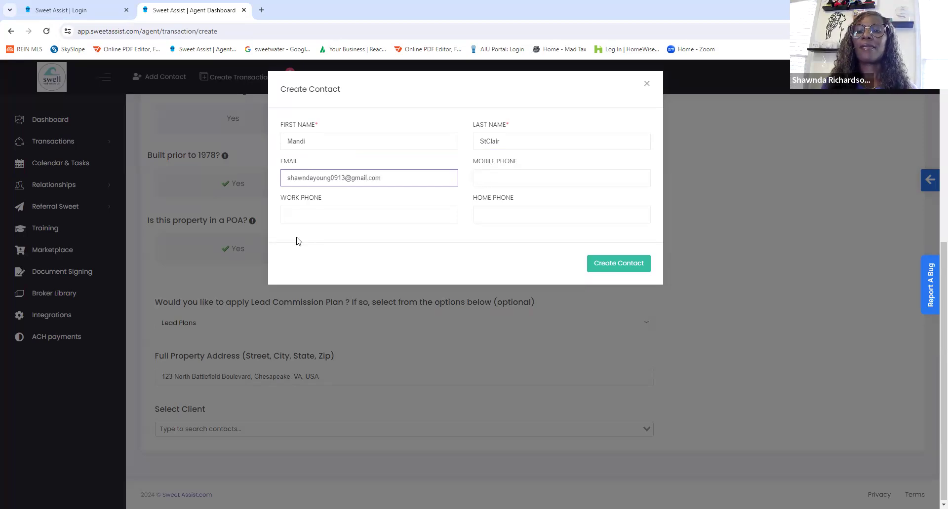
pyautogui.click(612, 264)
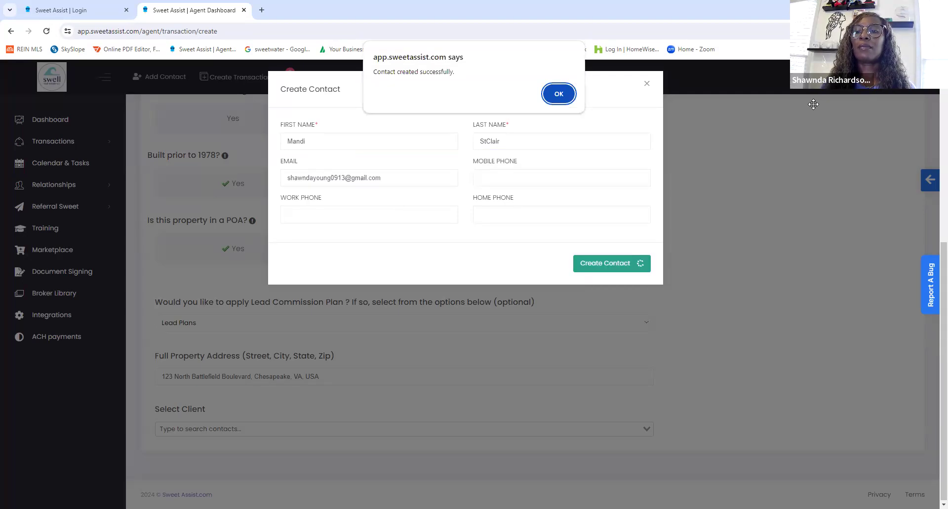
pyautogui.press('Return')
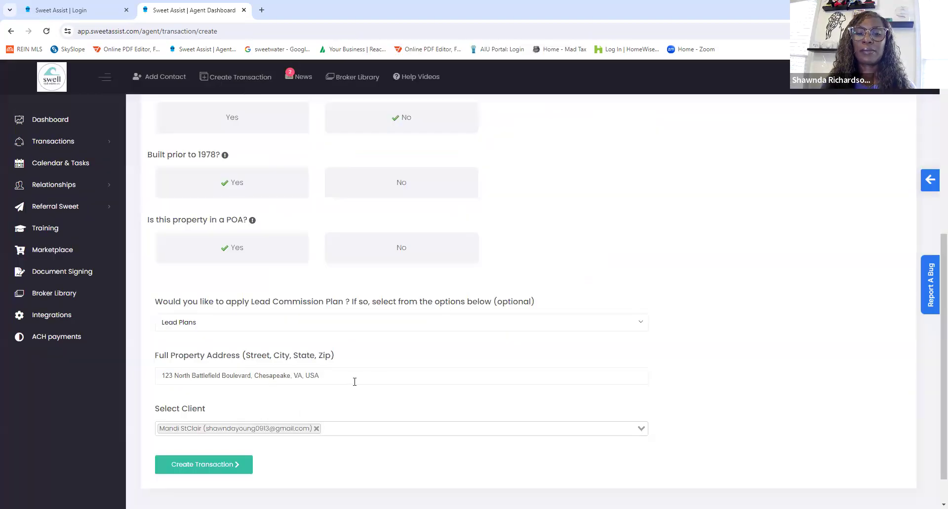
# - Create the listing transaction from the completed form and acknowledge the confirmation
pyautogui.click(186, 426)
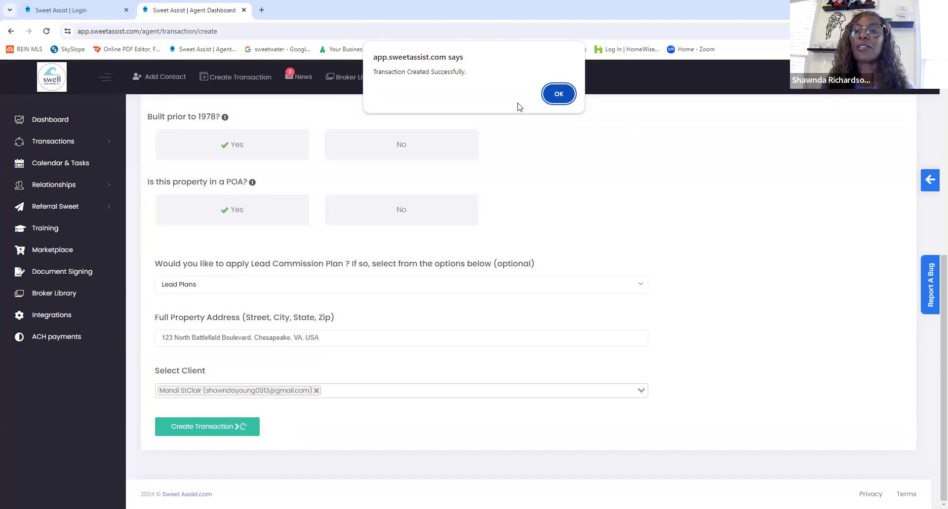
pyautogui.click(555, 99)
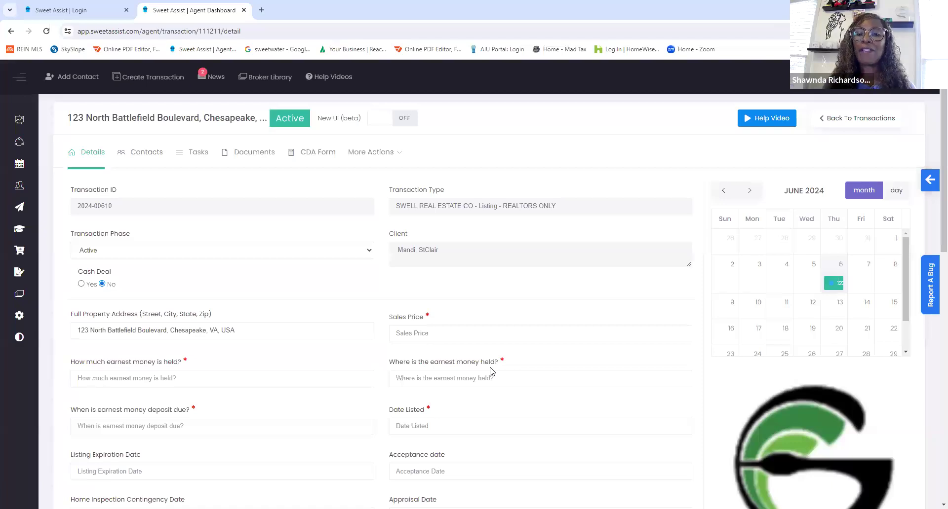
# - Examine the transaction's detail fields, from sales price and earnest money through the contingency dates to the buyer agent and buyer client
pyautogui.scroll(-4, 490, 372)
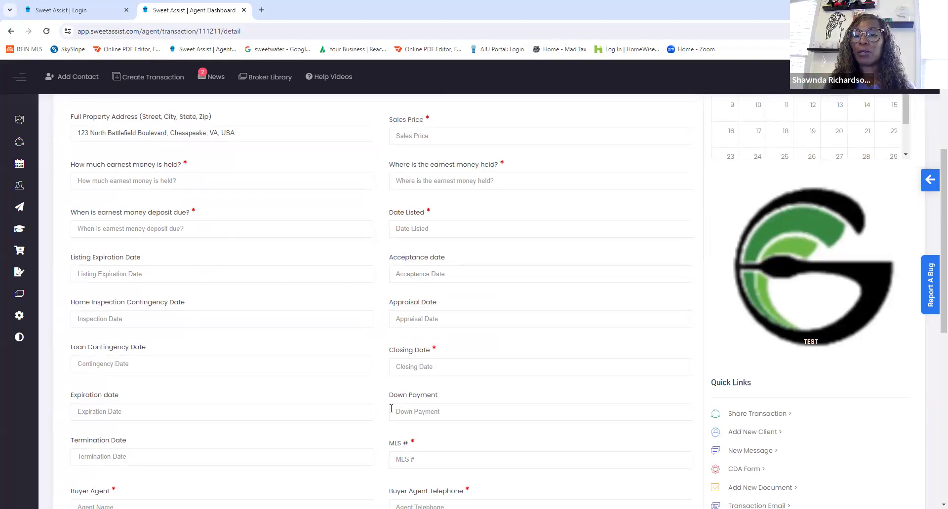
pyautogui.scroll(-2, 390, 409)
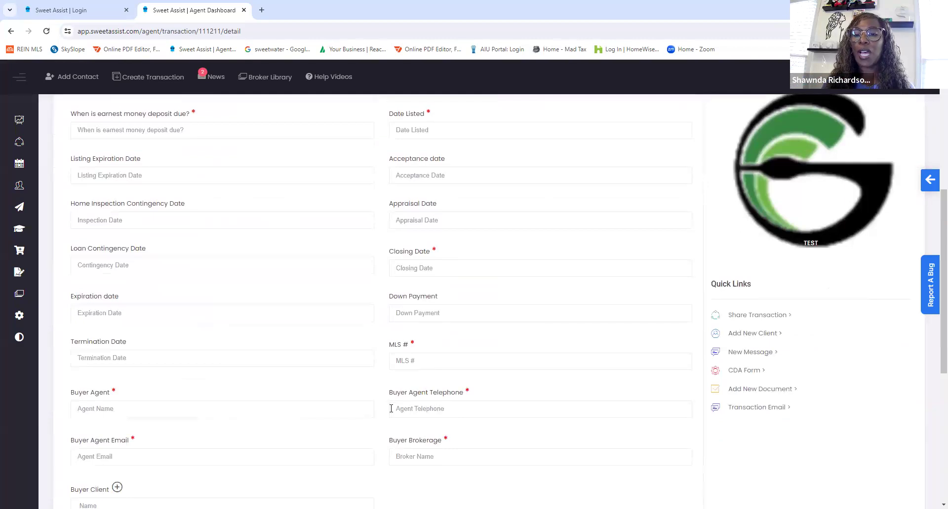
pyautogui.scroll(6, 387, 400)
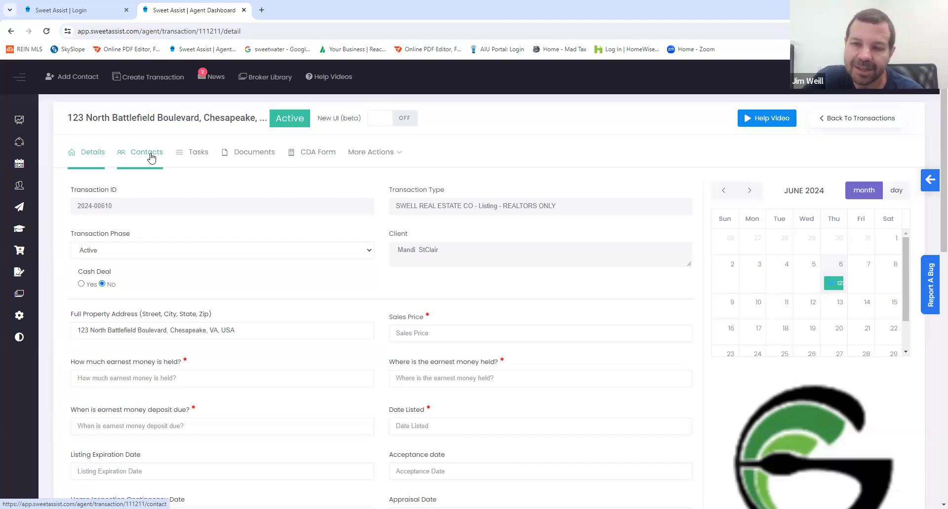
pyautogui.scroll(-6, 151, 157)
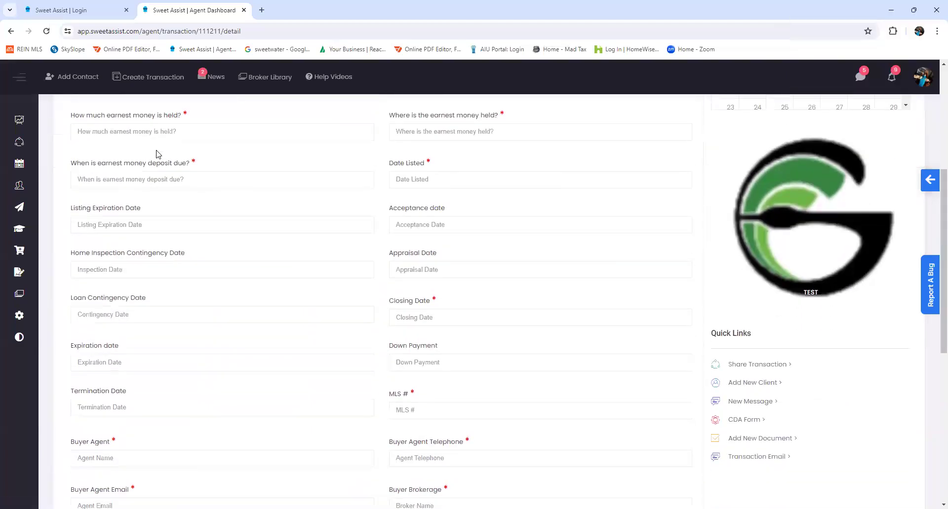
pyautogui.scroll(-1, 158, 154)
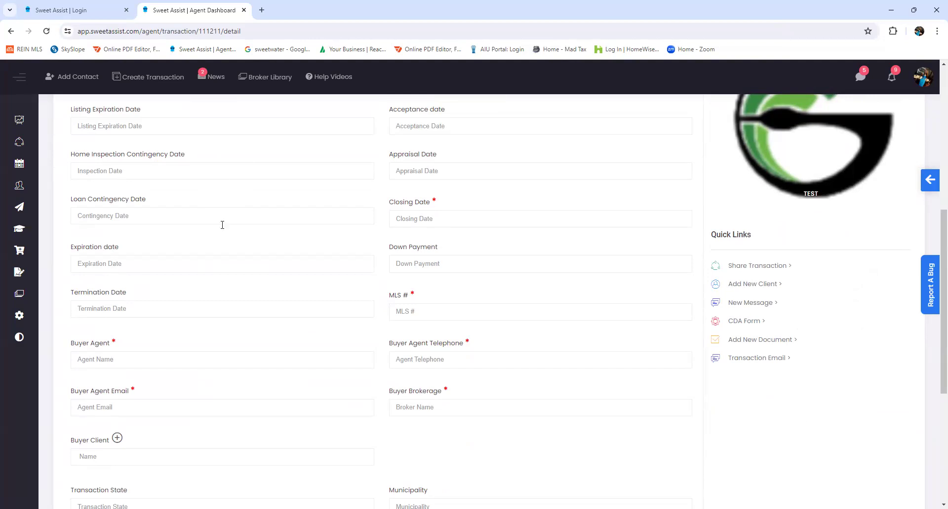
pyautogui.scroll(1, 222, 224)
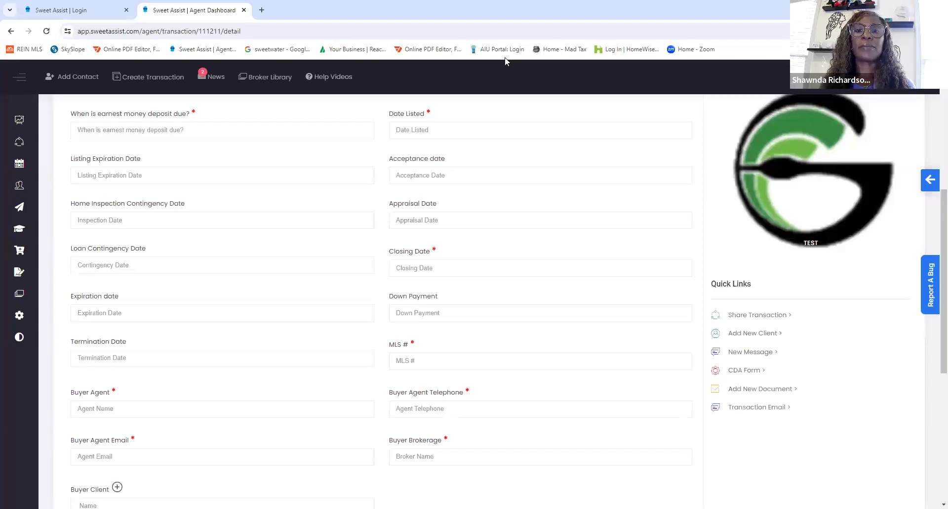
pyautogui.scroll(4, 413, 305)
pyautogui.scroll(2, 373, 279)
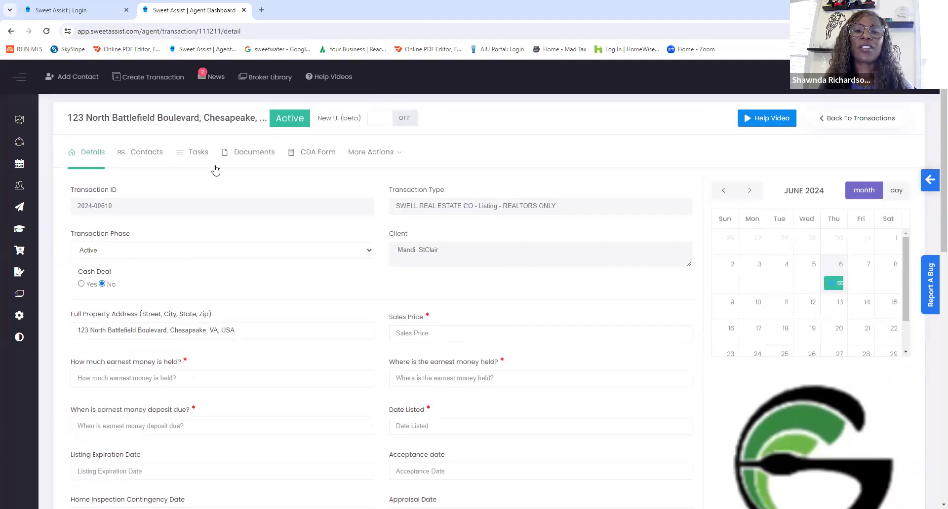
# - Add a lender to the transaction's contacts by searching by name and selecting the Southern Trust Mortgage partner
pyautogui.click(143, 155)
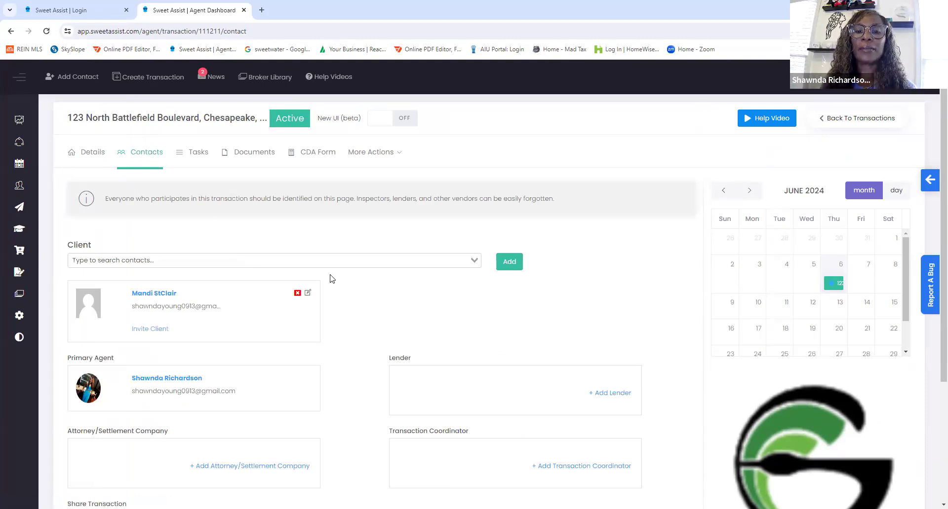
pyautogui.scroll(-3, 330, 277)
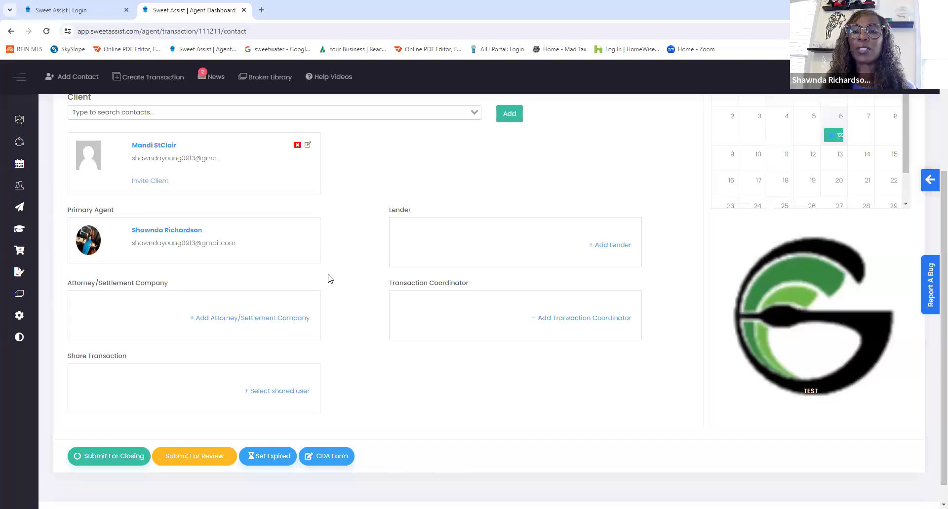
pyautogui.click(608, 246)
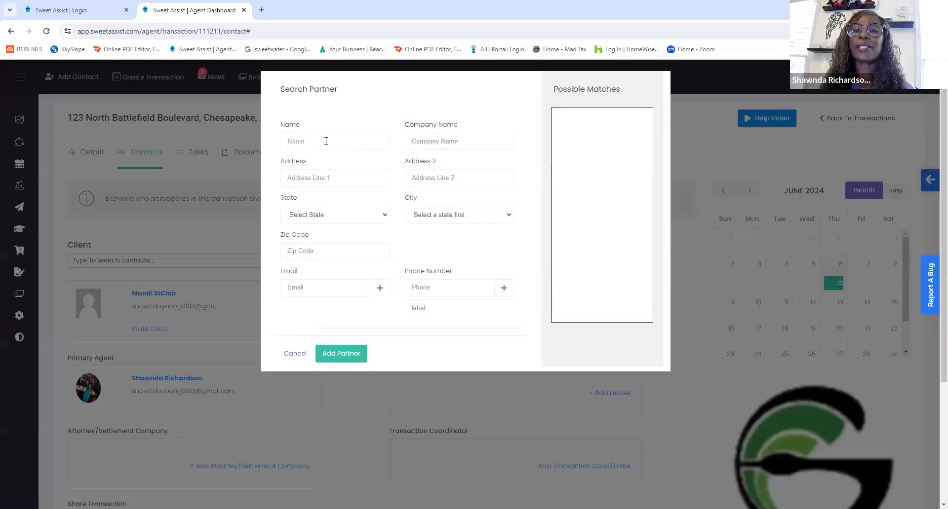
pyautogui.click(410, 141)
pyautogui.click(305, 140)
pyautogui.write('Pat')
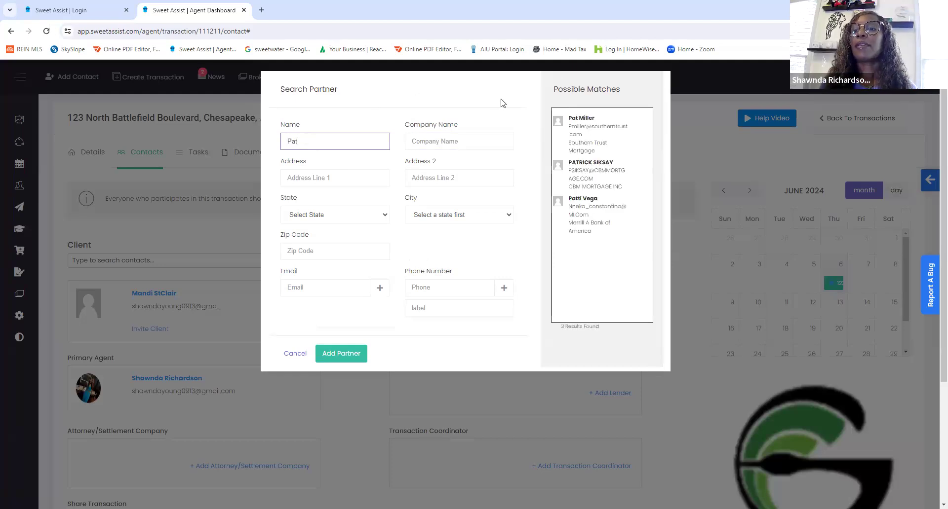
pyautogui.click(582, 135)
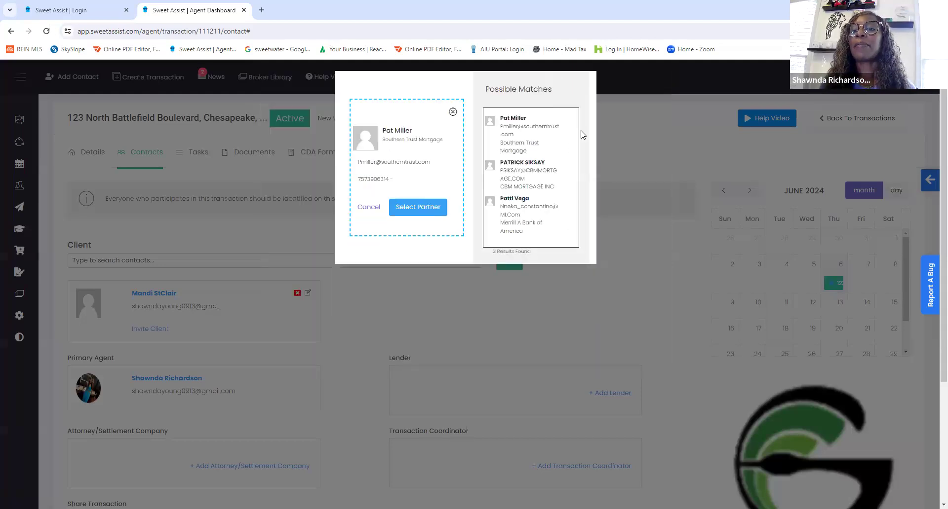
pyautogui.click(443, 206)
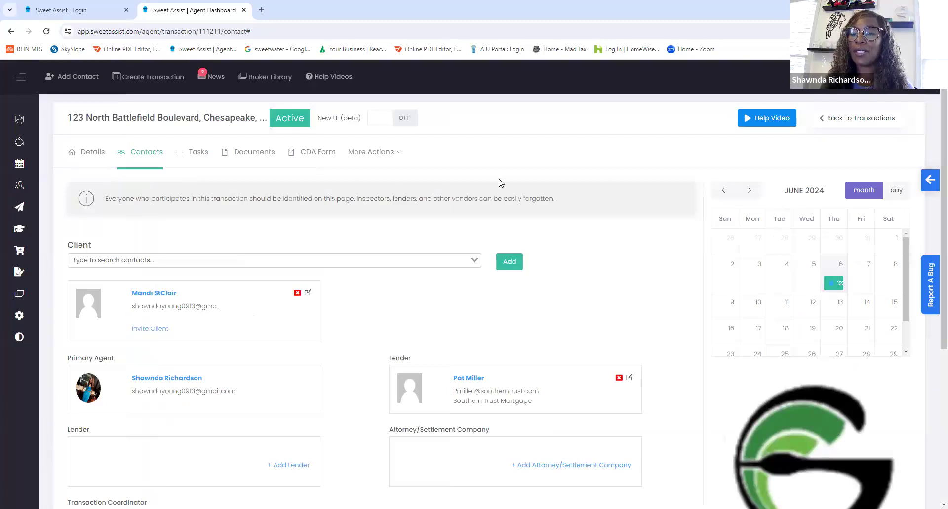
# - Add a second lender entry by searching for N/A and selecting the N/A no-lender cash partner
pyautogui.click(295, 464)
pyautogui.click(334, 136)
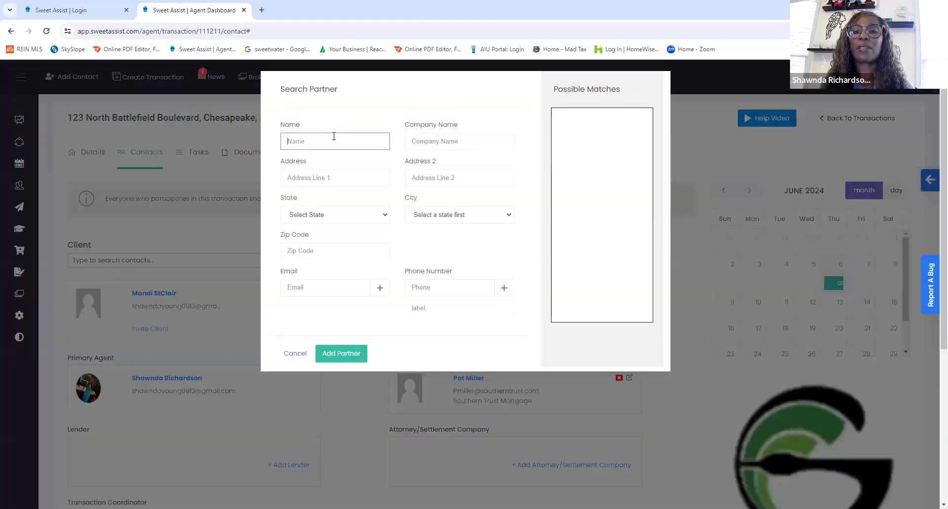
pyautogui.write('N/A')
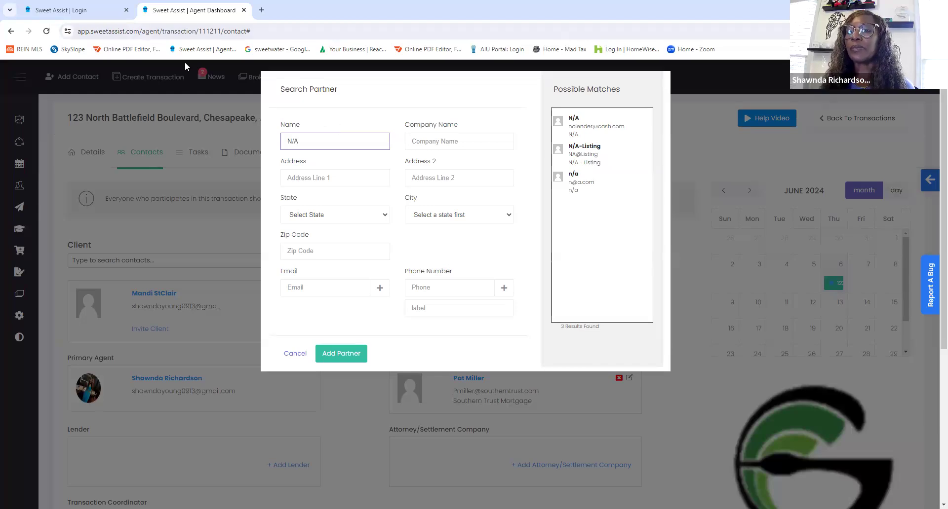
pyautogui.click(583, 126)
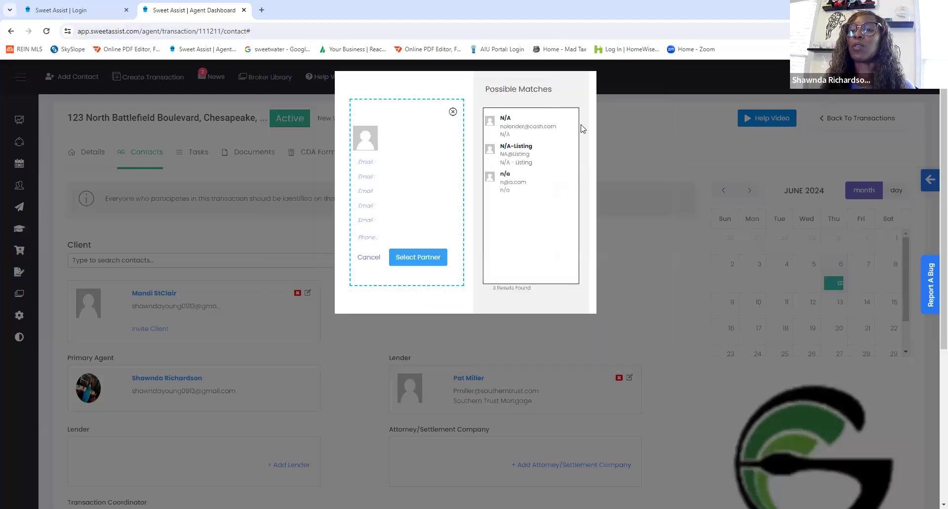
pyautogui.click(438, 191)
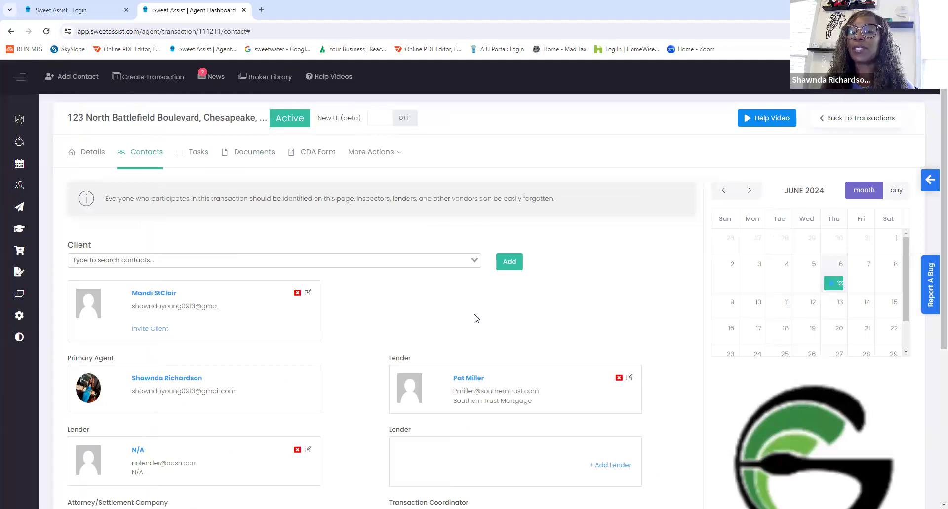
# - Add the attorney/settlement company by searching the contact's first name and selecting the Liberty Title & Escrow partner
pyautogui.scroll(-4, 475, 319)
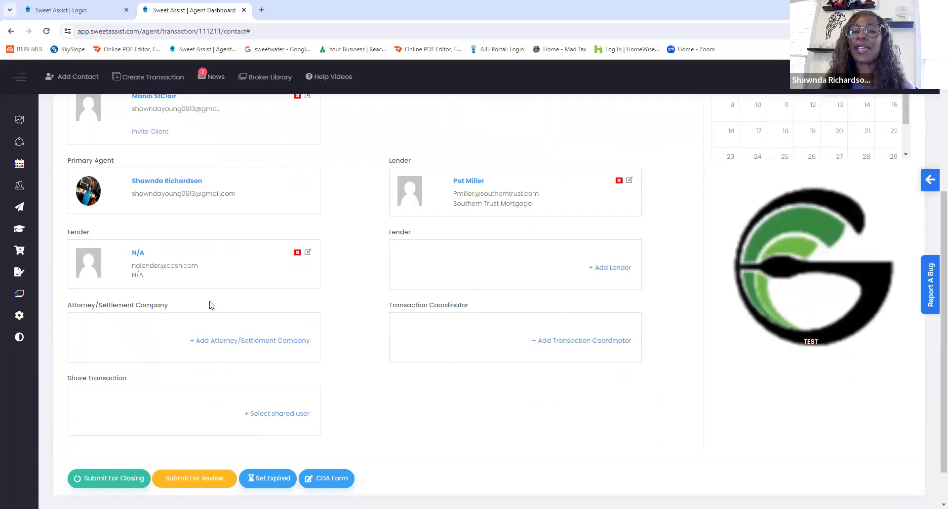
pyautogui.click(222, 344)
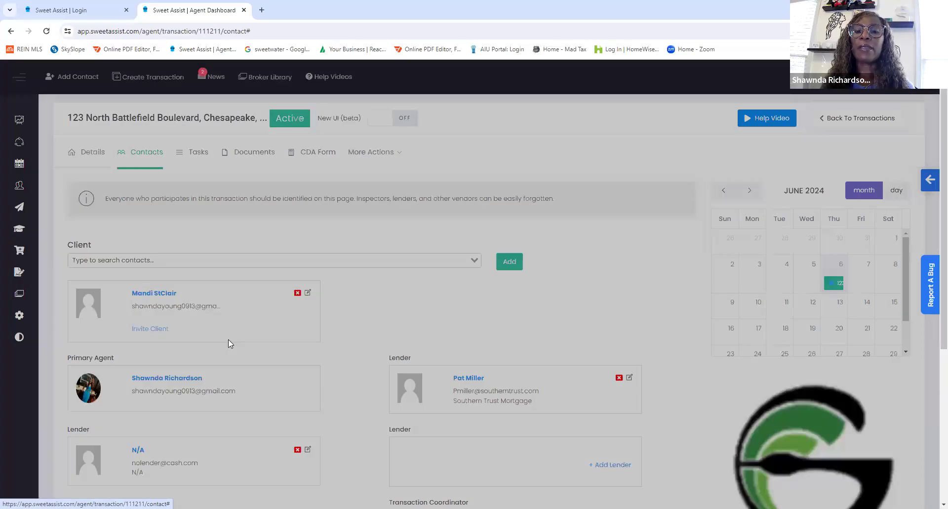
pyautogui.click(335, 141)
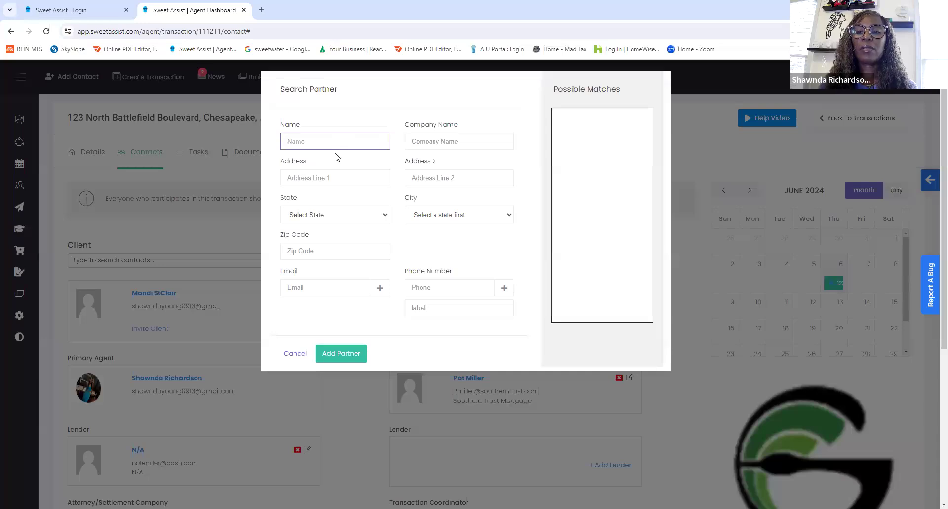
pyautogui.write('Lan')
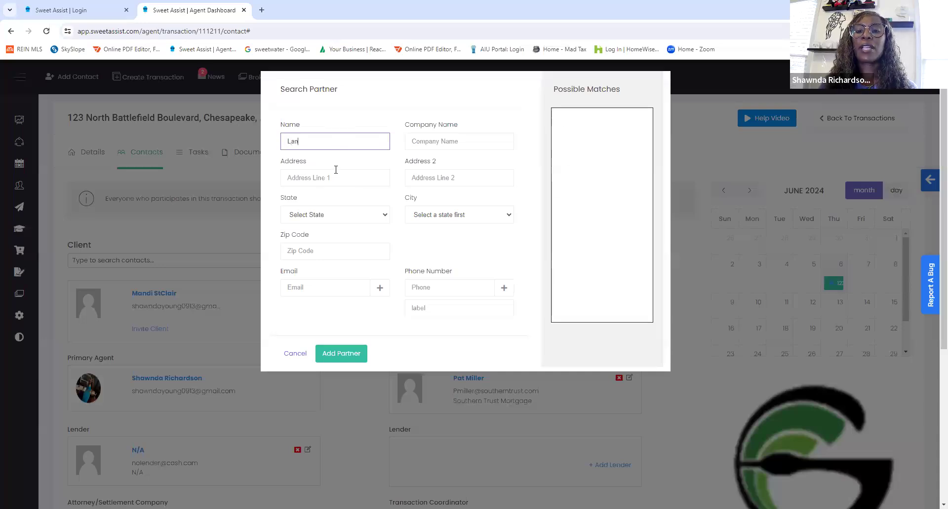
pyautogui.press('BackSpace')
pyautogui.press('BackSpace')
pyautogui.press('BackSpace')
pyautogui.write('Mell')
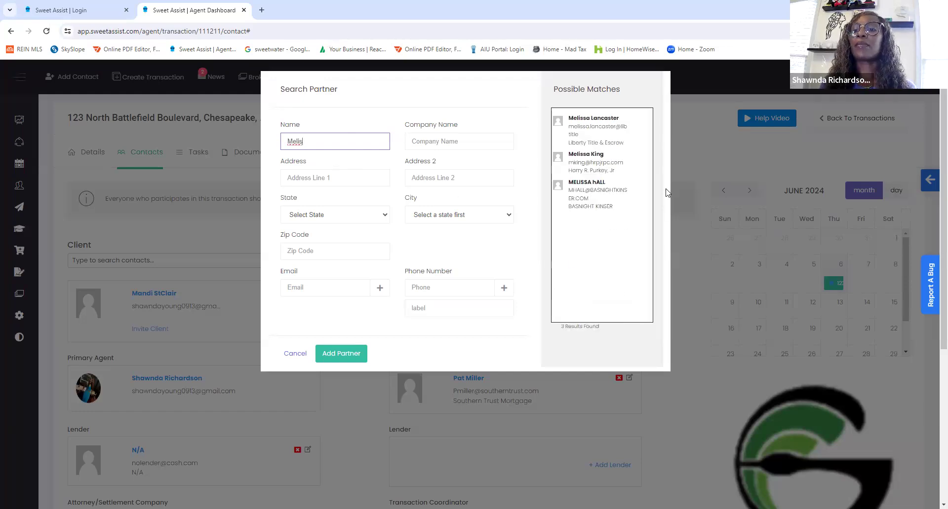
pyautogui.click(598, 128)
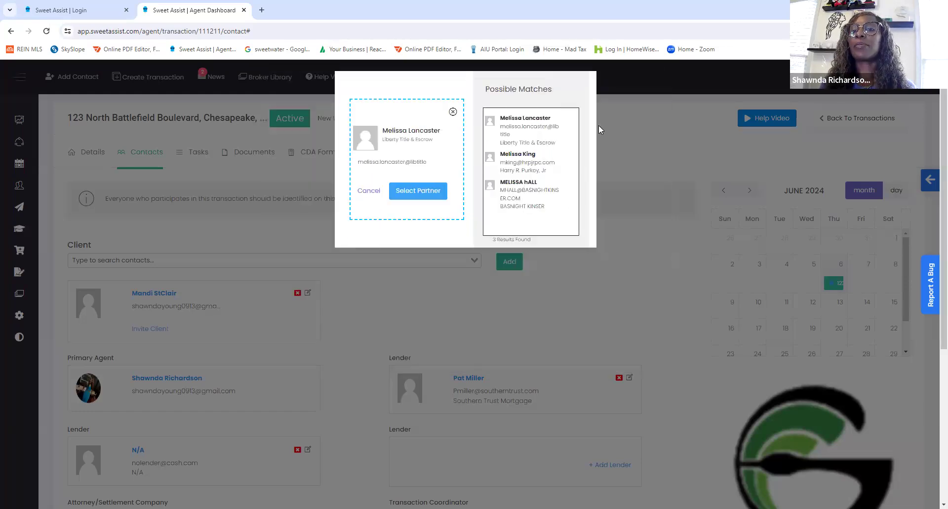
pyautogui.click(419, 192)
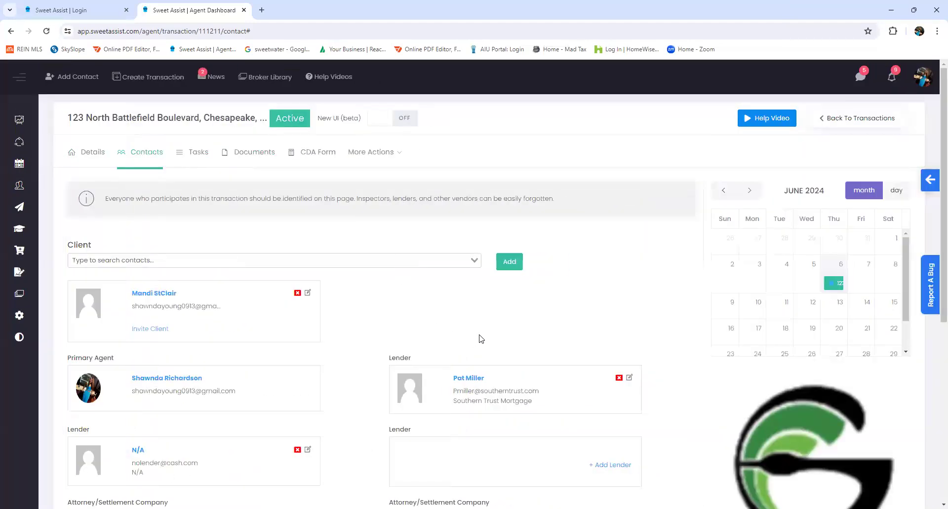
pyautogui.scroll(-1, 475, 332)
pyautogui.scroll(-4, 475, 331)
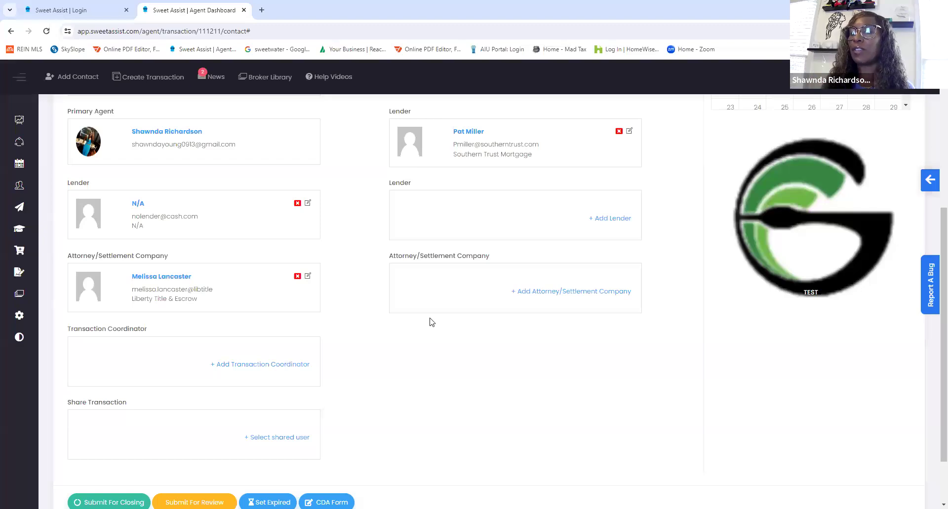
pyautogui.scroll(5, 375, 345)
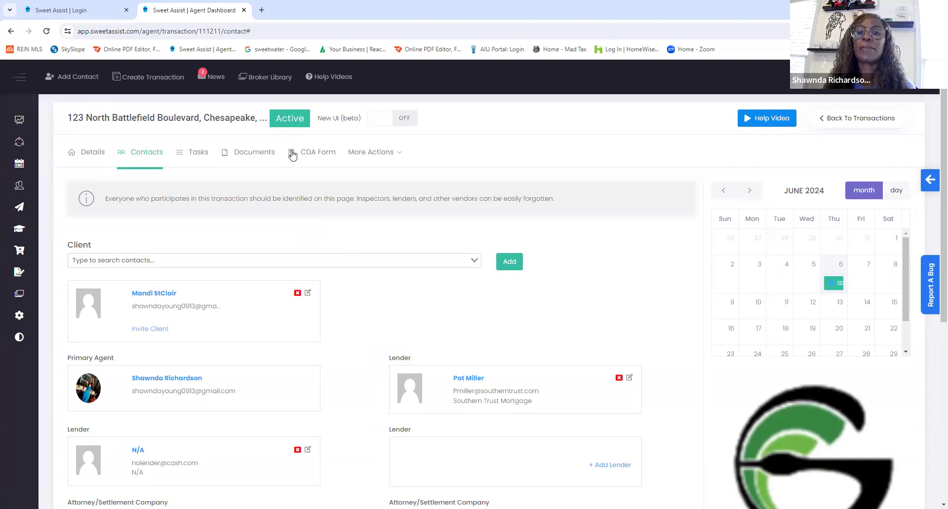
# - Examine the transaction's document checklist from the Dual Agency Form through the listing, disclosure and purchase documents to the Closing Sheet
pyautogui.click(248, 154)
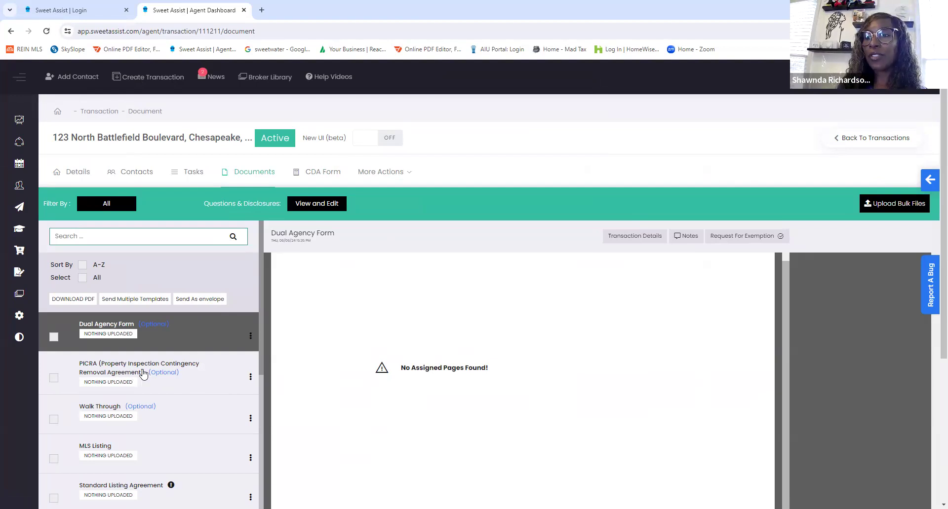
pyautogui.scroll(-1, 157, 378)
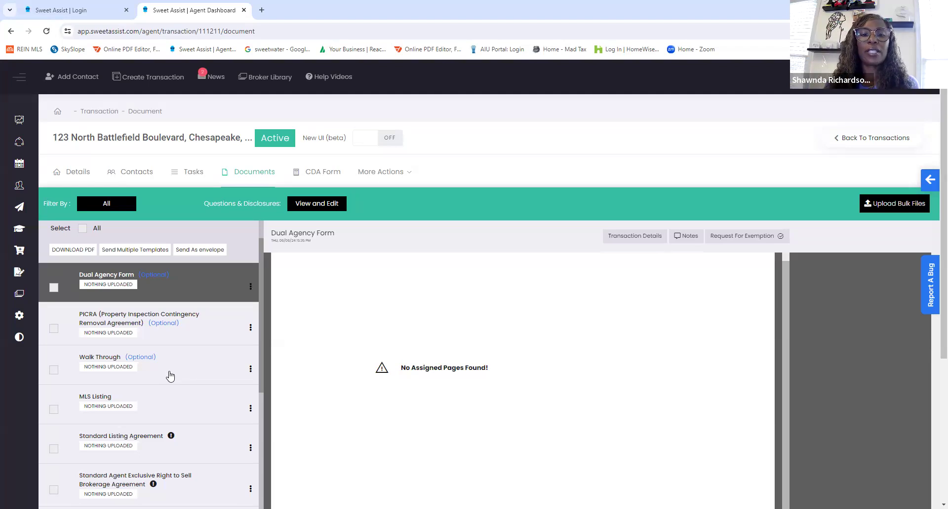
pyautogui.scroll(-2, 170, 375)
pyautogui.scroll(2, 170, 370)
pyautogui.scroll(-4, 170, 371)
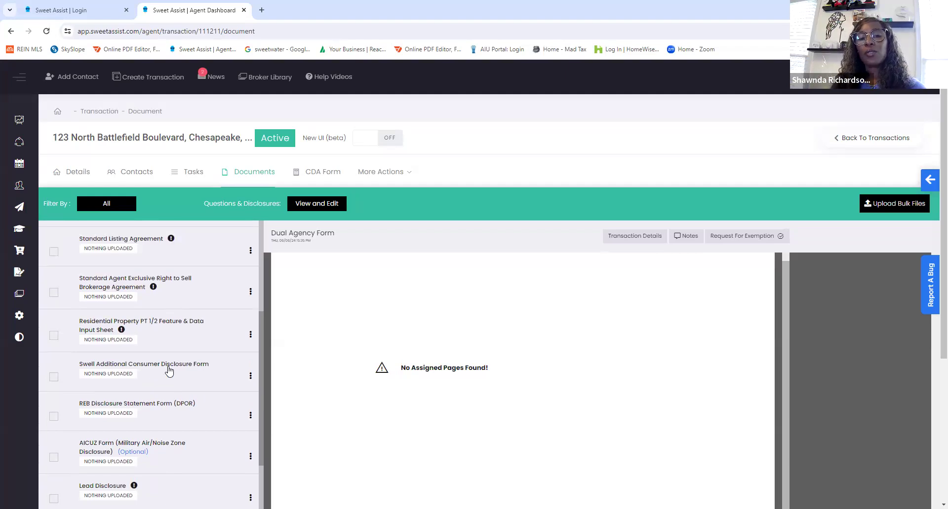
pyautogui.scroll(1, 169, 371)
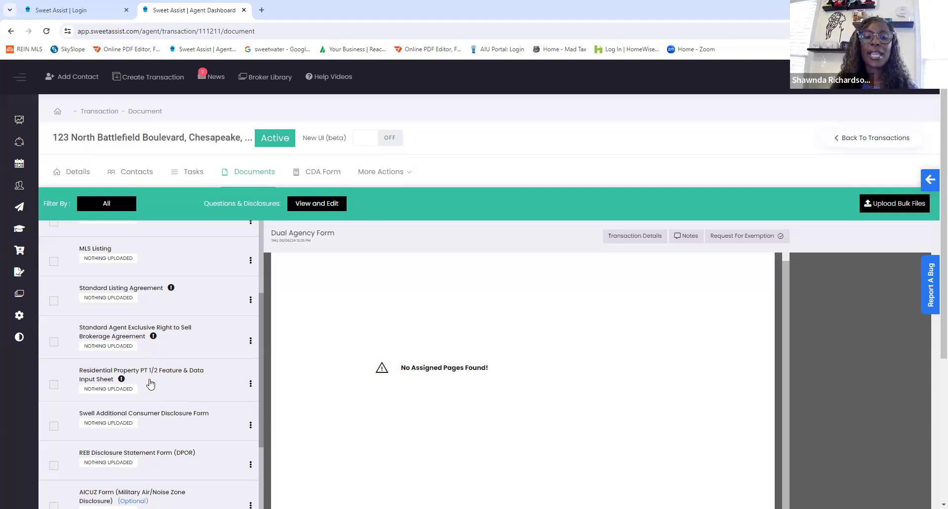
pyautogui.scroll(-1, 156, 384)
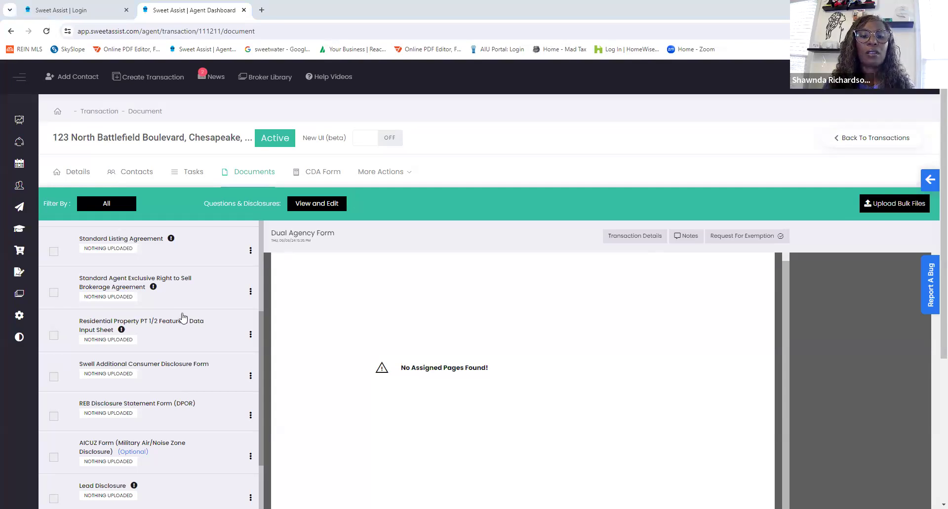
pyautogui.scroll(-4, 183, 316)
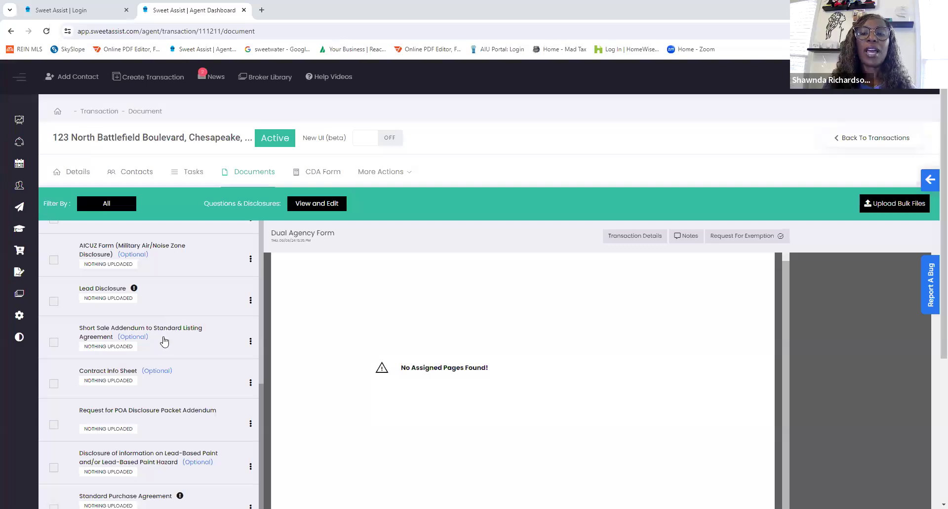
pyautogui.scroll(-1, 164, 342)
pyautogui.scroll(-1, 164, 342)
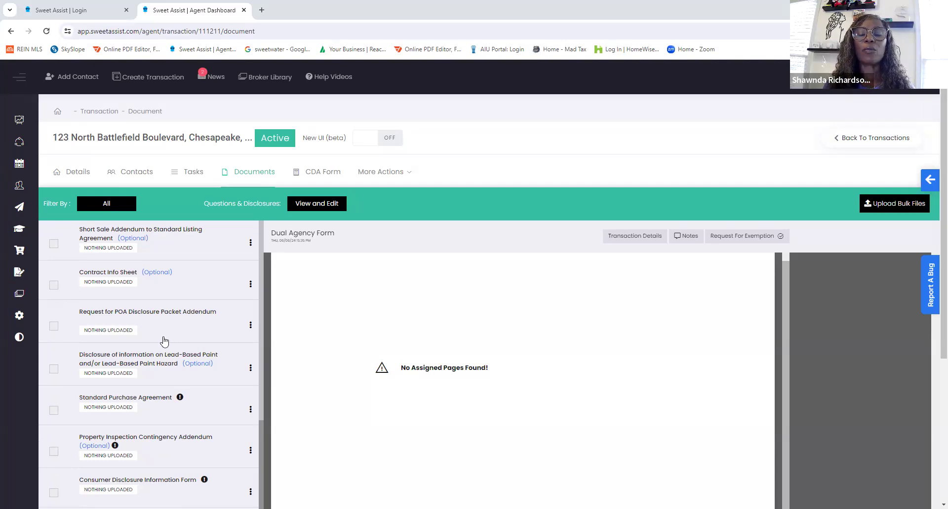
pyautogui.scroll(1, 165, 341)
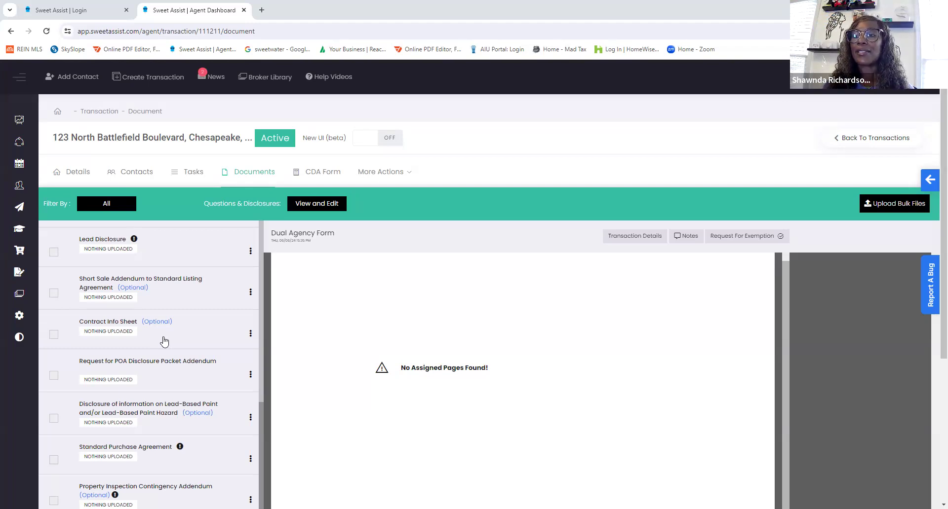
pyautogui.scroll(-5, 164, 340)
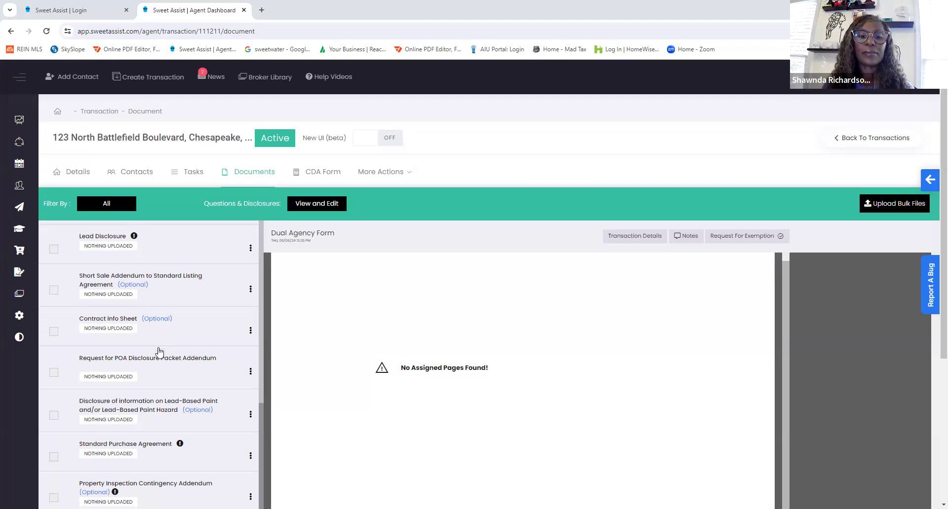
pyautogui.scroll(-2, 157, 366)
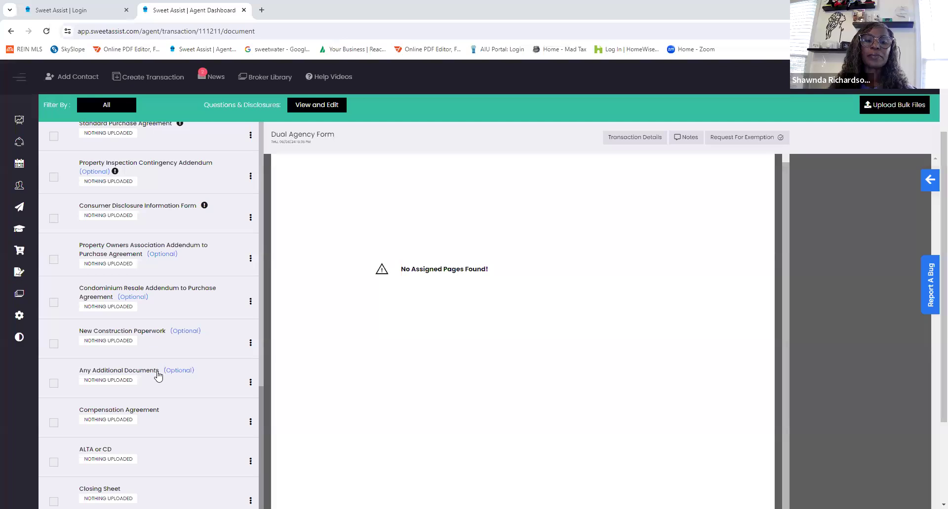
pyautogui.scroll(-5, 157, 379)
pyautogui.scroll(1, 181, 379)
pyautogui.scroll(-3, 178, 368)
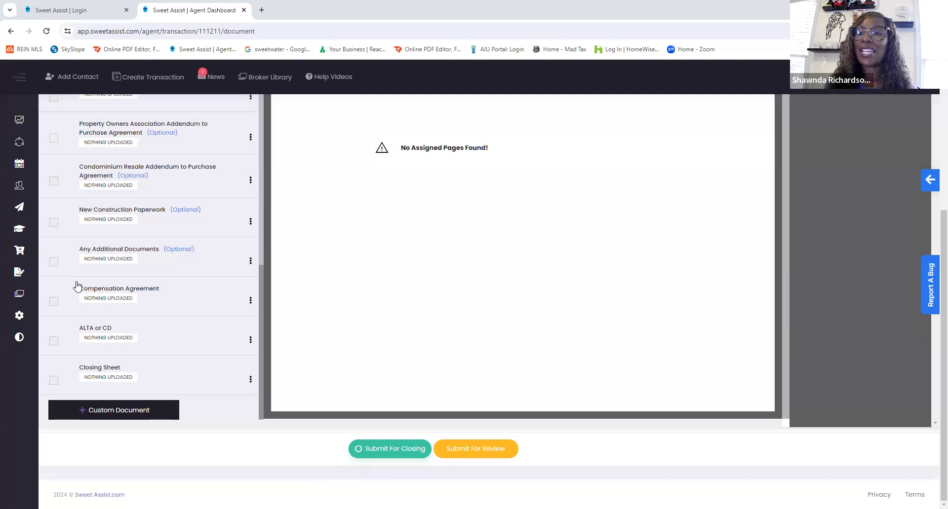
# - Recheck the first documents in the checklist, from the Dual Agency Form onward, and open the transaction's CDA form
pyautogui.scroll(10, 182, 342)
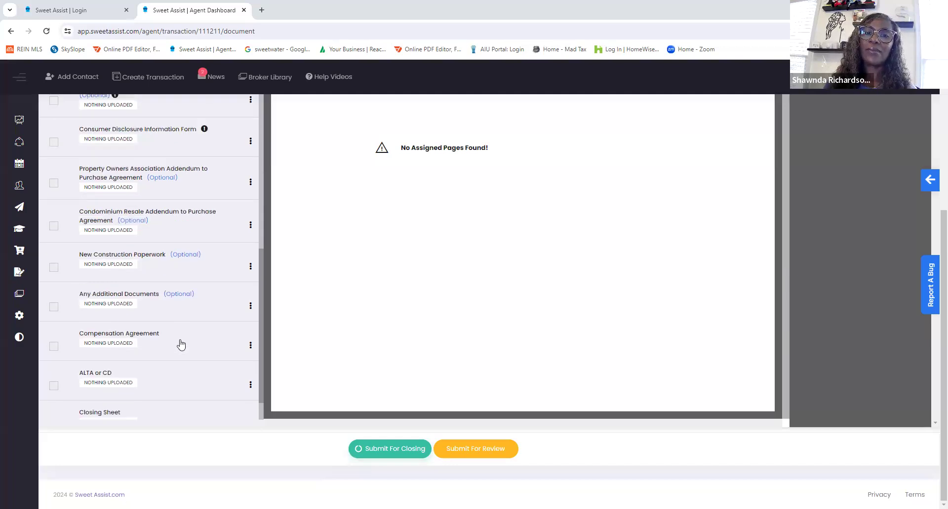
pyautogui.scroll(5, 188, 320)
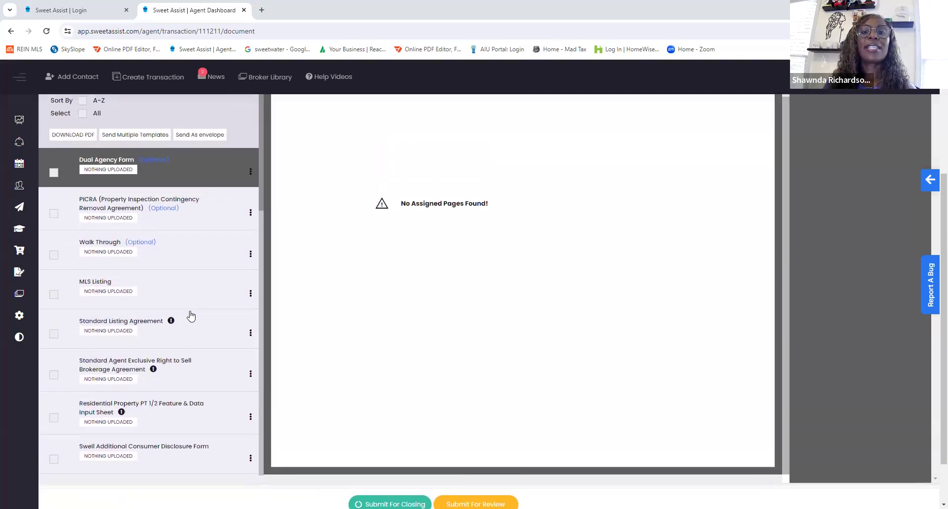
pyautogui.scroll(2, 191, 316)
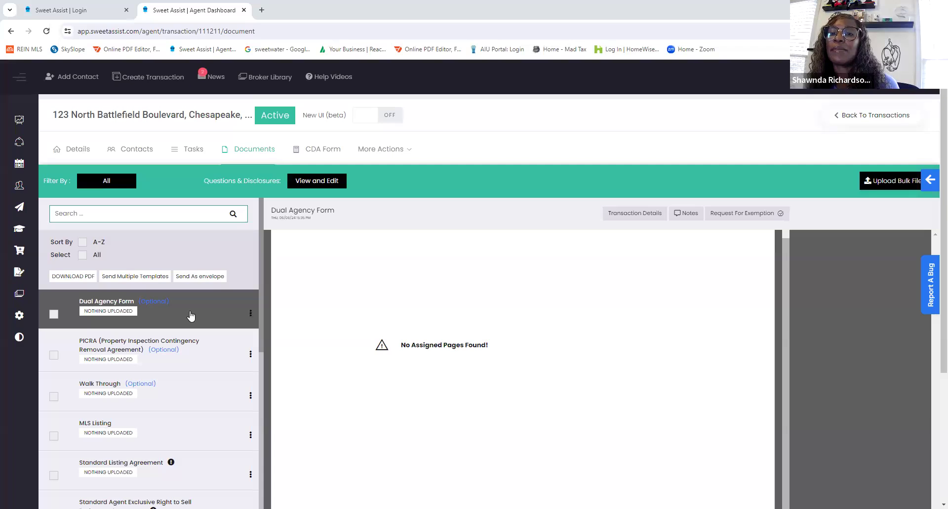
pyautogui.scroll(-2, 180, 345)
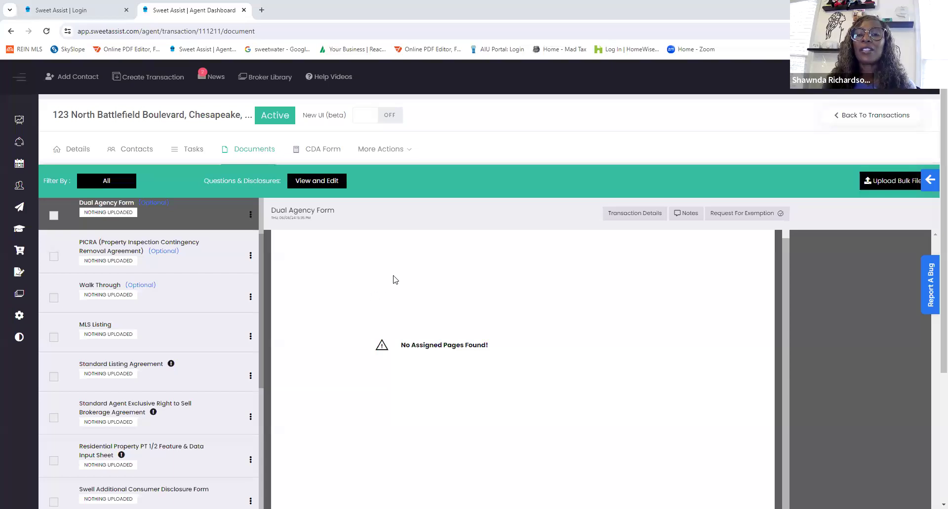
pyautogui.click(312, 153)
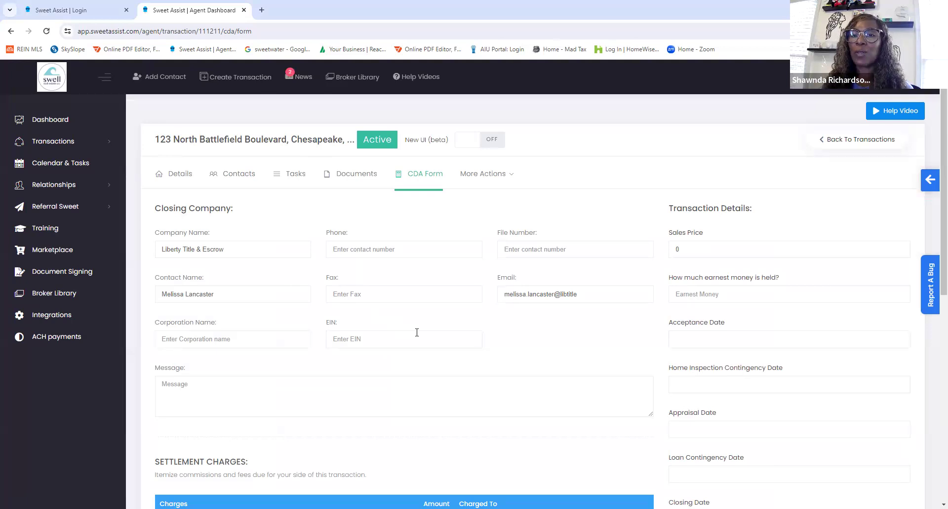
# - Examine the CDA form's settlement charges and disbursements, and show the upload option for the PICRA document in the transaction's checklist
pyautogui.scroll(-4, 417, 333)
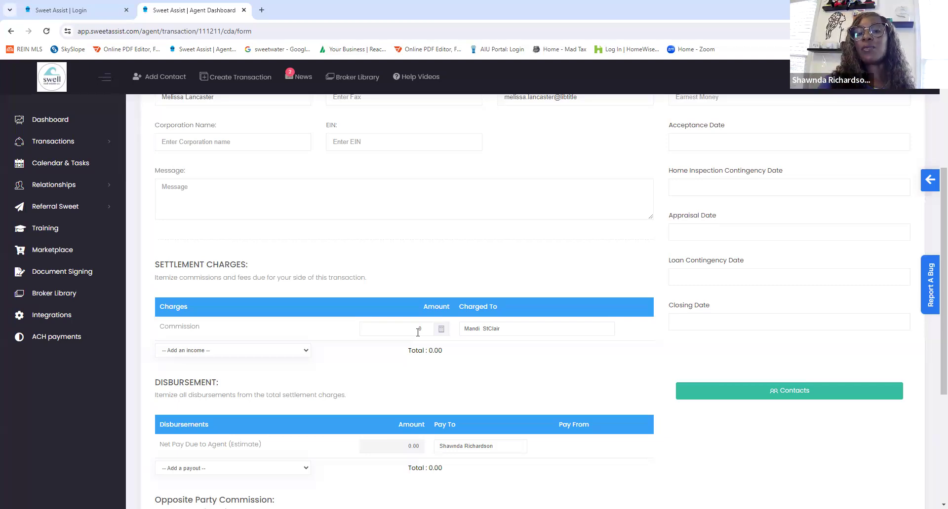
pyautogui.scroll(4, 418, 332)
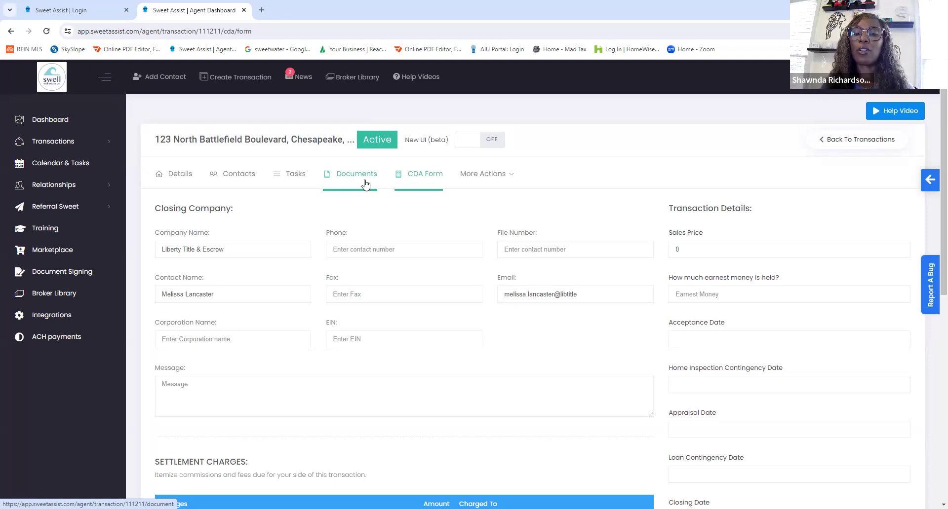
pyautogui.click(359, 179)
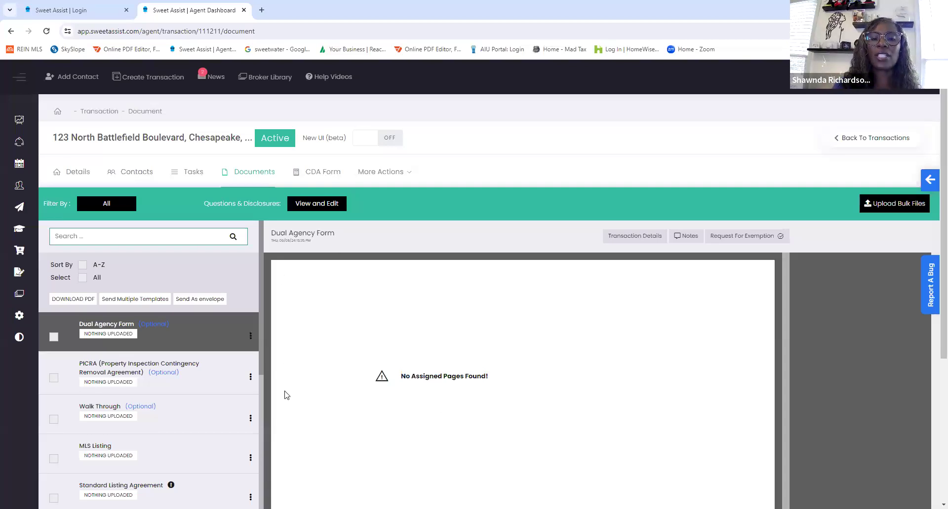
pyautogui.click(251, 378)
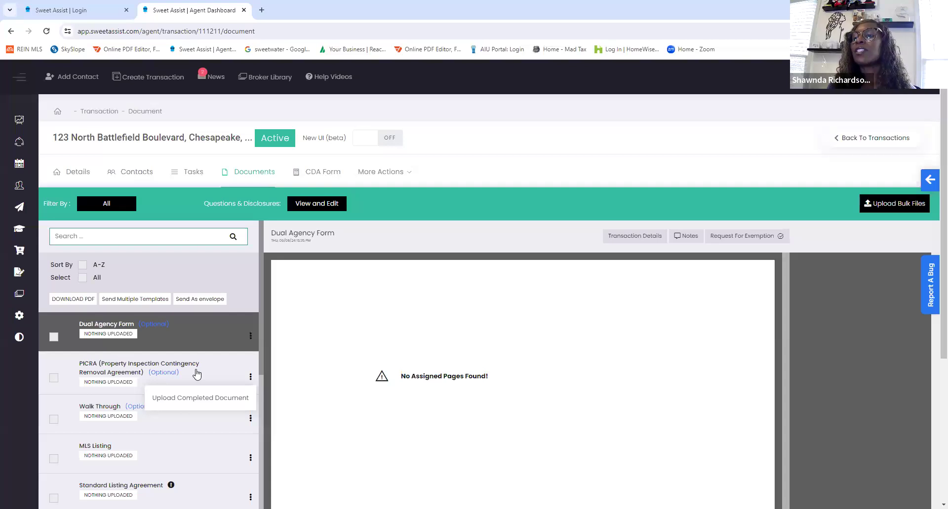
# - Bulk-upload the PDF file Any Additional Documents from the Downloads folder to the transaction
pyautogui.click(897, 207)
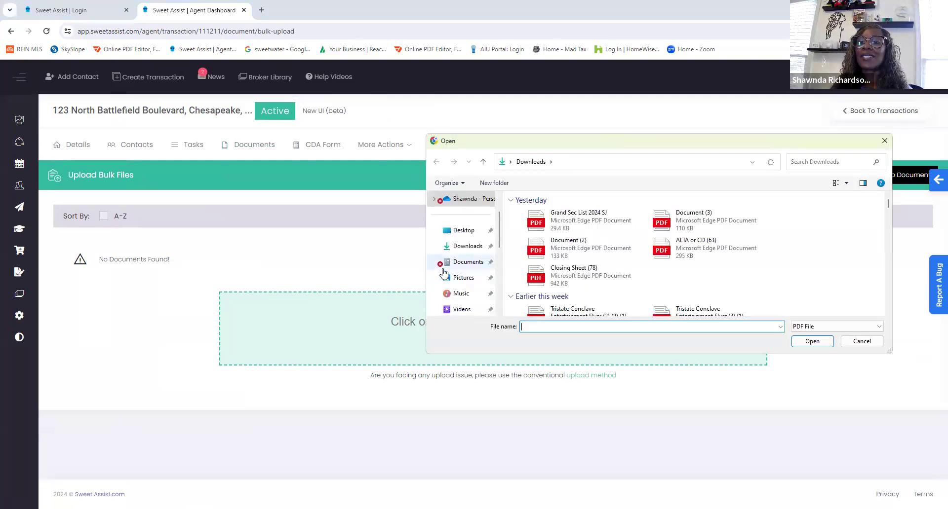
pyautogui.scroll(-2, 545, 261)
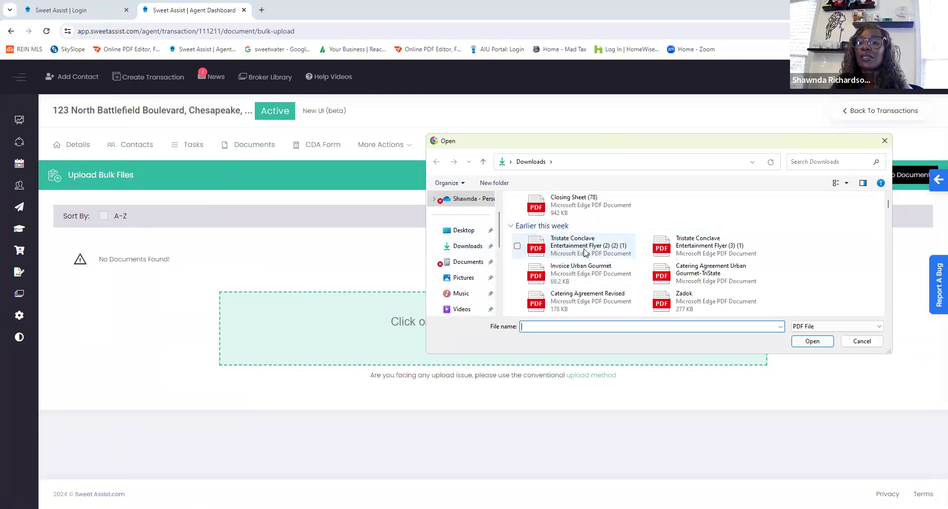
pyautogui.scroll(-2, 606, 257)
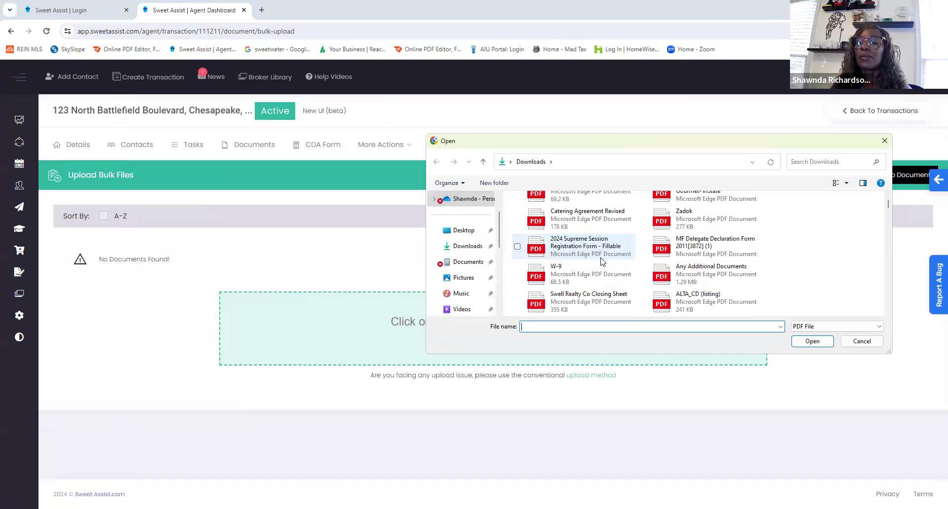
pyautogui.click(684, 278)
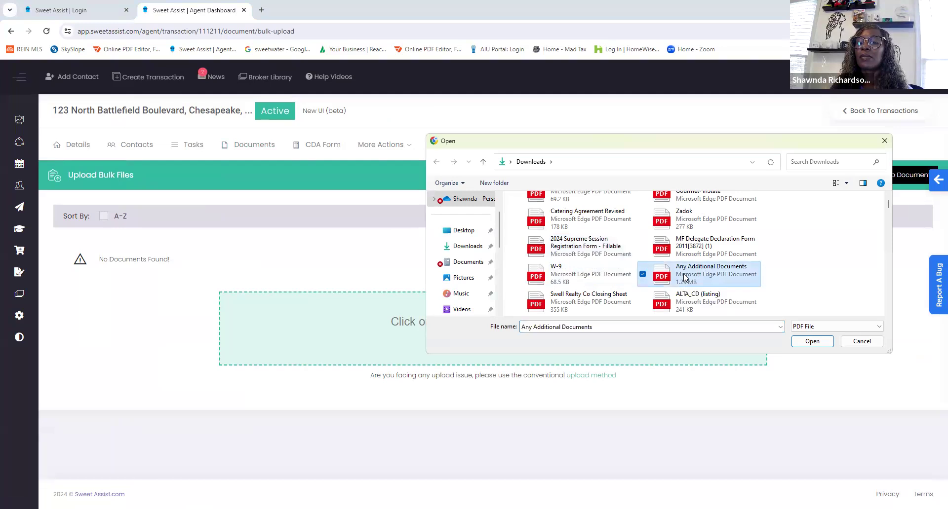
pyautogui.click(810, 341)
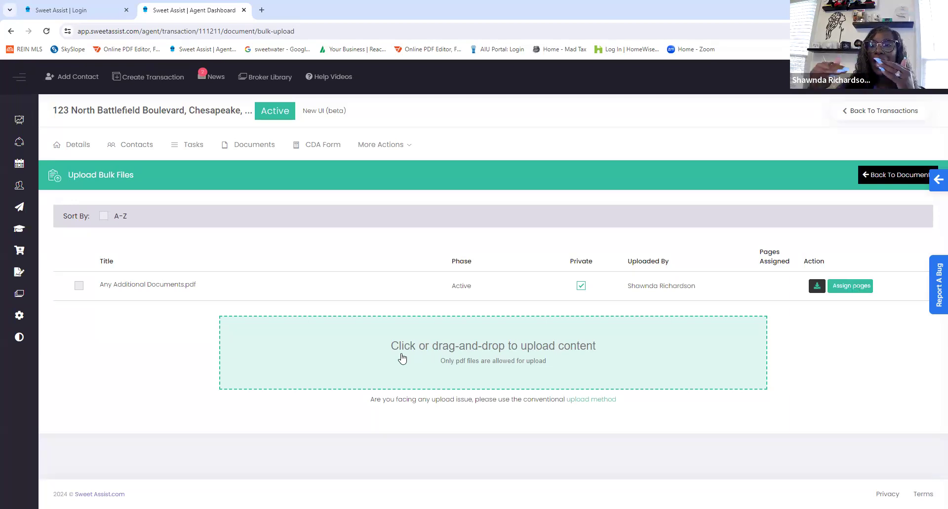
# - Open page assignment for Any Additional Documents.pdf and try marking page 1 for the Dual Agency Form
pyautogui.click(841, 285)
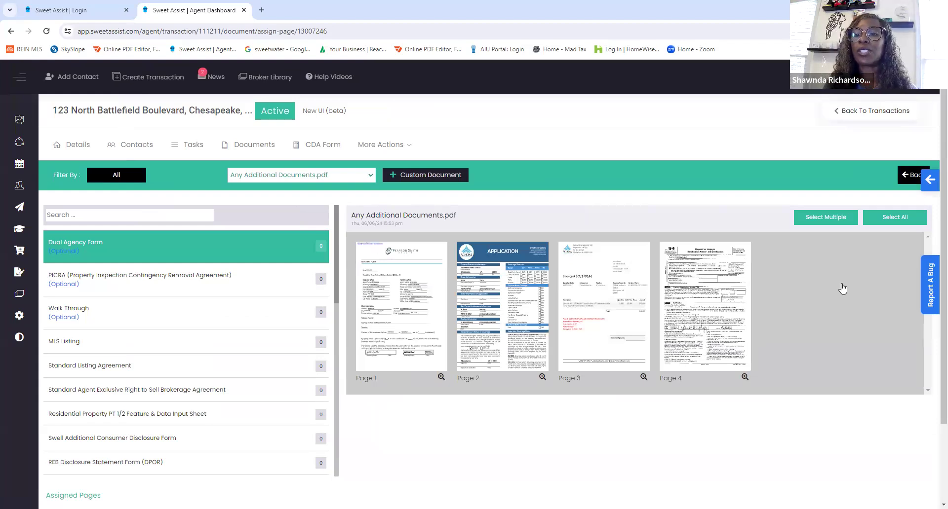
pyautogui.click(363, 368)
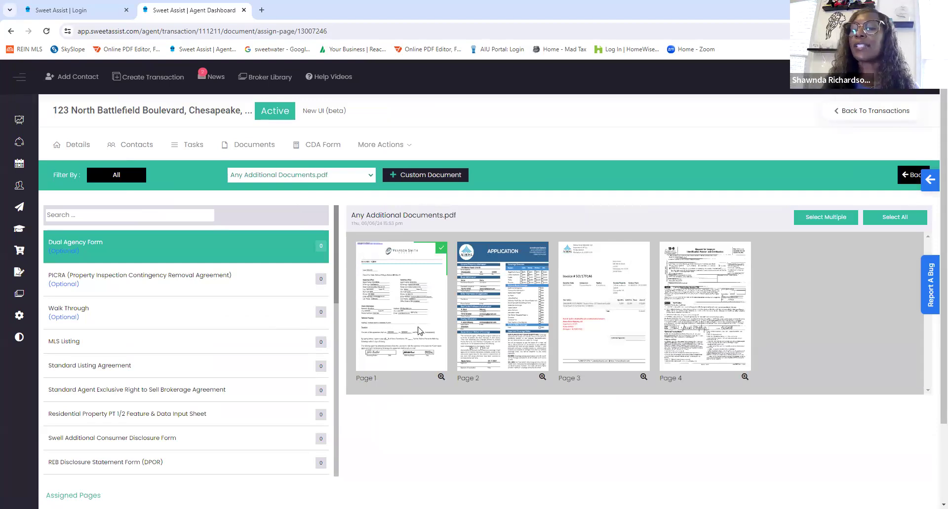
pyautogui.click(573, 284)
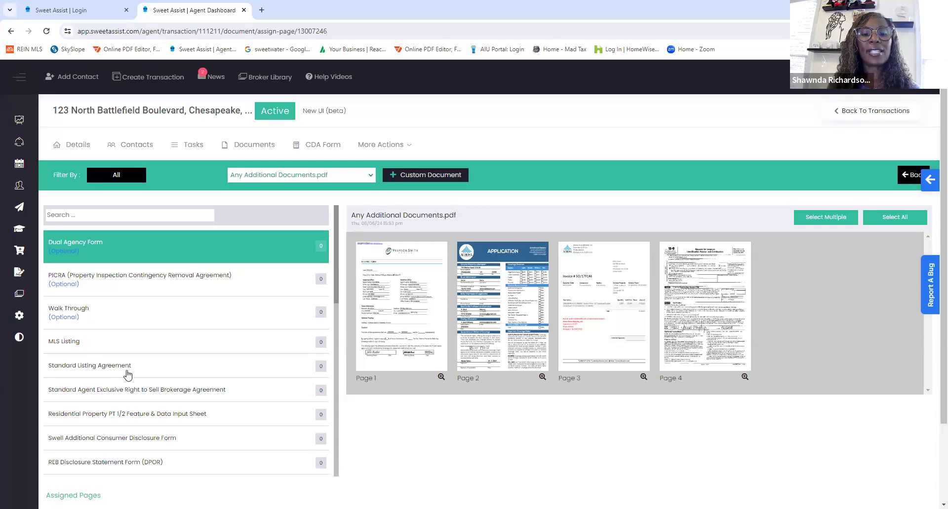
# - Assign page 3 of the uploaded PDF to the REB Disclosure Statement Form (DPOR)
pyautogui.scroll(-3, 127, 375)
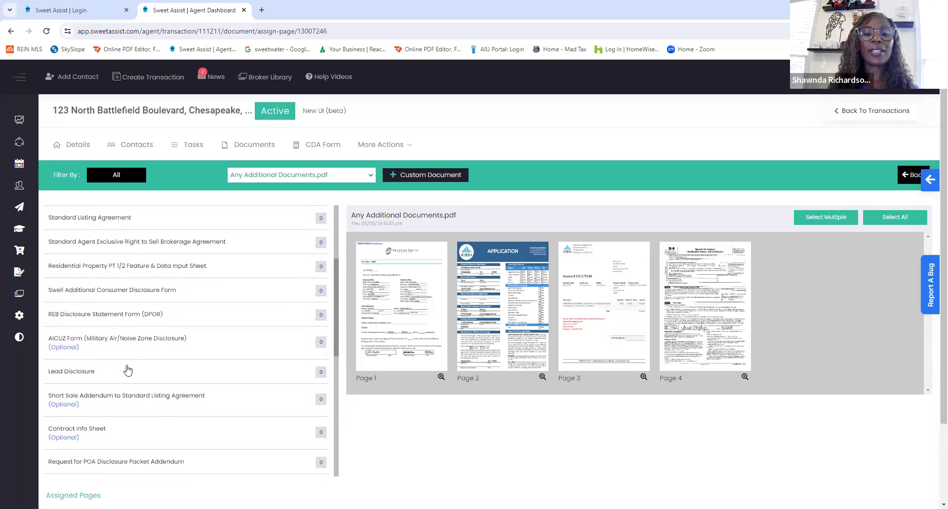
pyautogui.scroll(-1, 127, 366)
pyautogui.scroll(2, 126, 365)
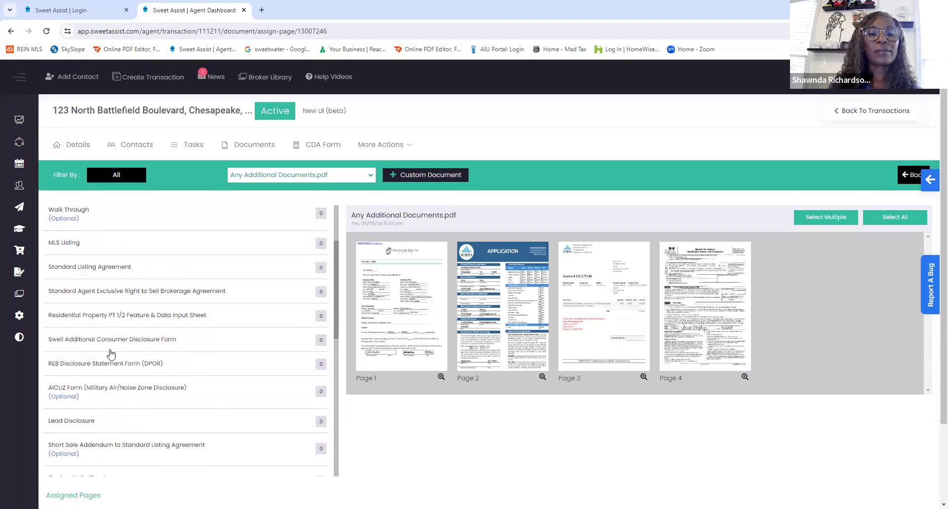
pyautogui.click(113, 366)
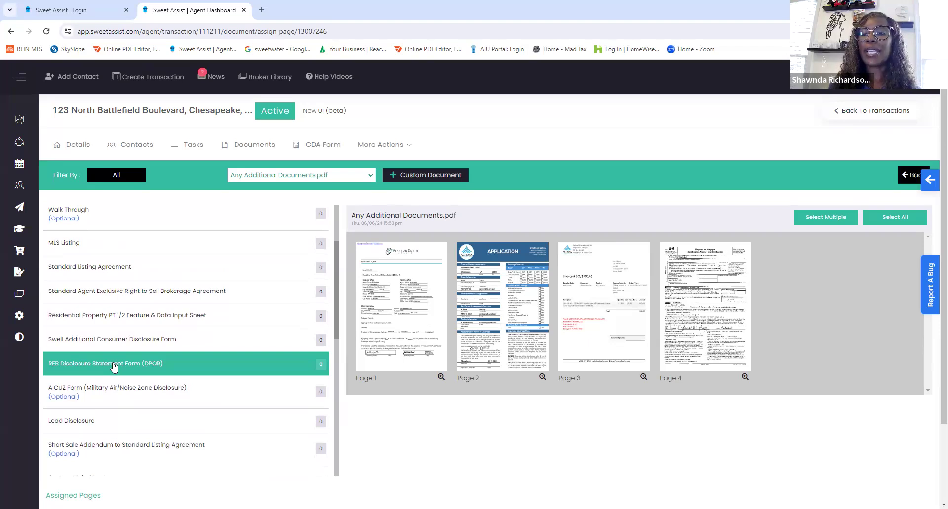
pyautogui.click(588, 311)
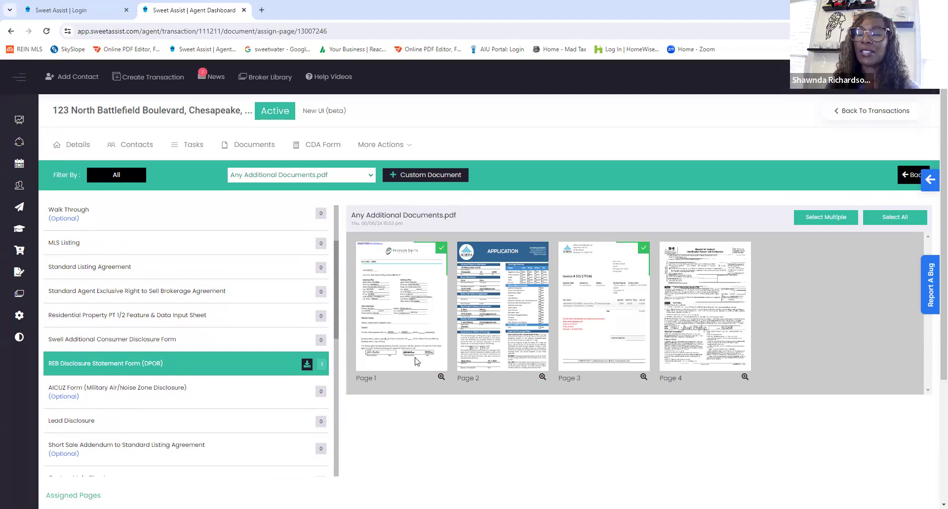
# - Assign page 4 of the uploaded PDF to the Swell Additional Consumer Disclosure Form
pyautogui.click(194, 344)
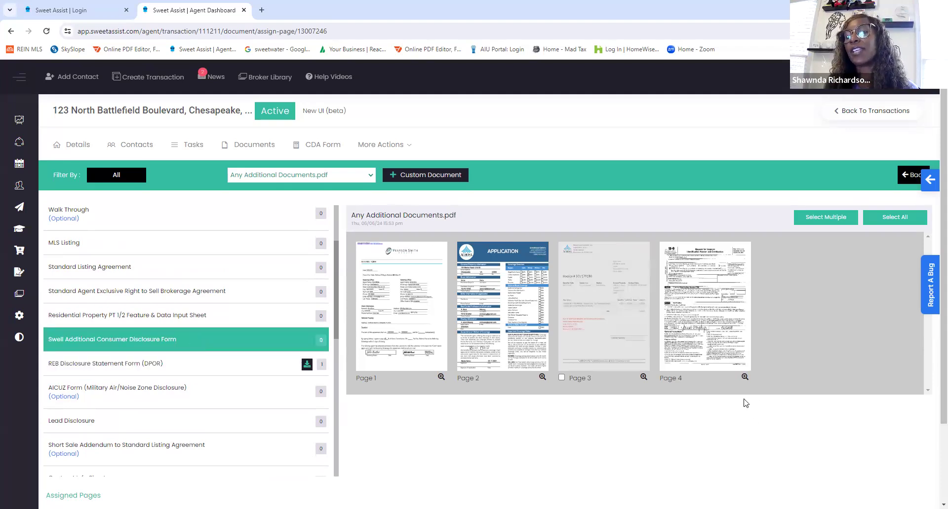
pyautogui.click(721, 354)
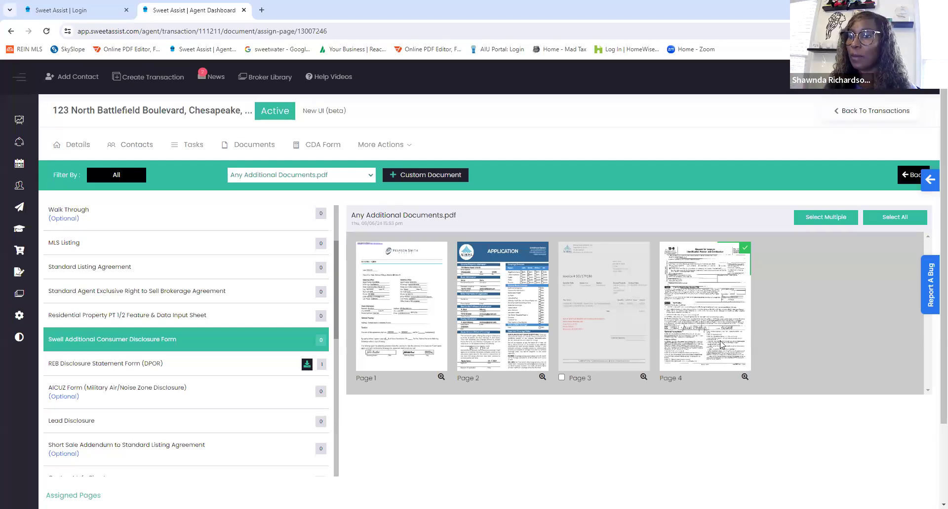
pyautogui.click(731, 303)
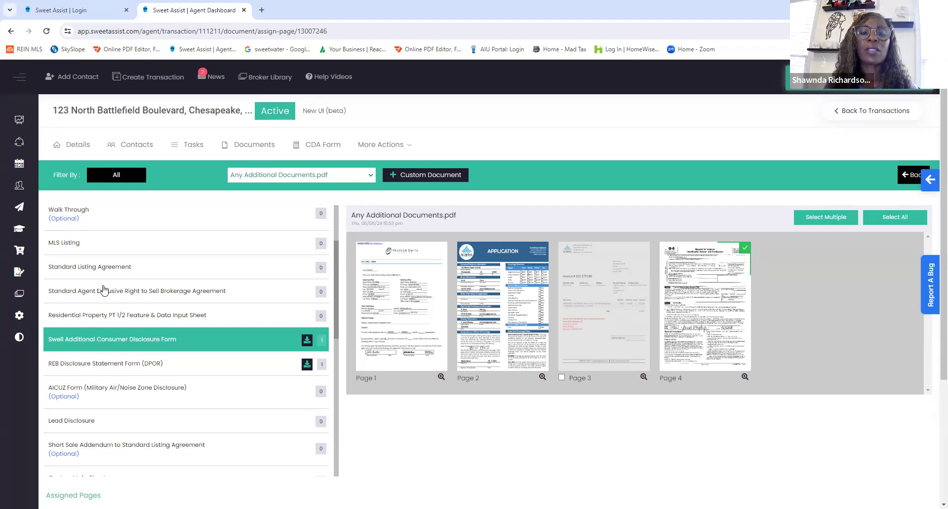
# - Try to assign page 1 to the Standard Listing Agreement, and return to the document checklist to check the two disclosure forms
pyautogui.click(155, 275)
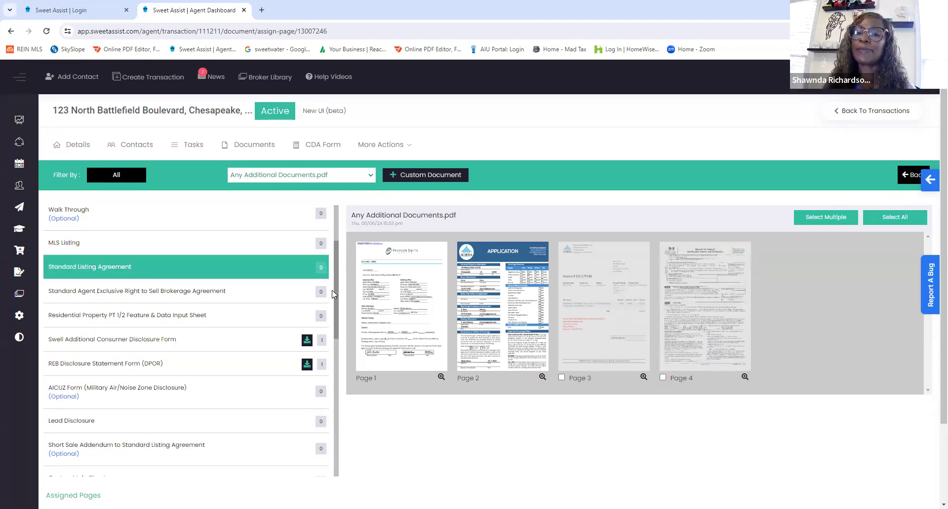
pyautogui.click(439, 330)
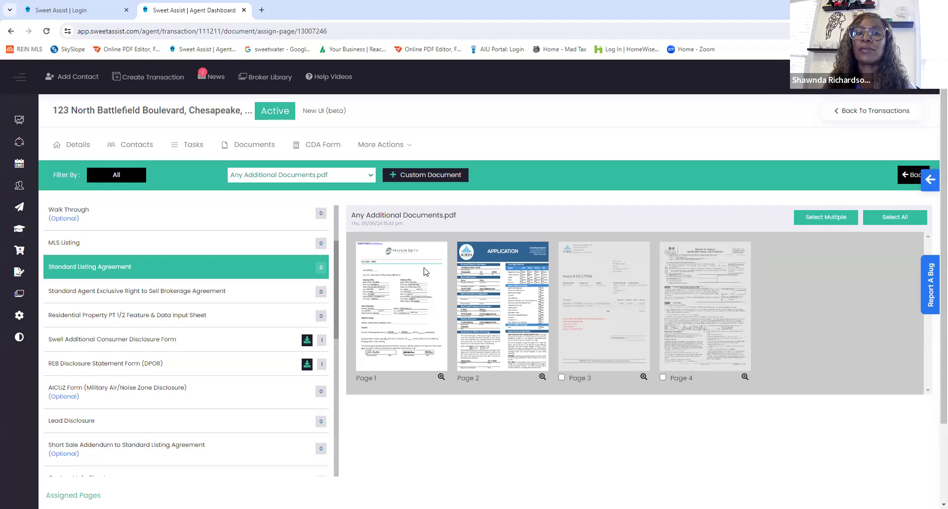
pyautogui.click(248, 148)
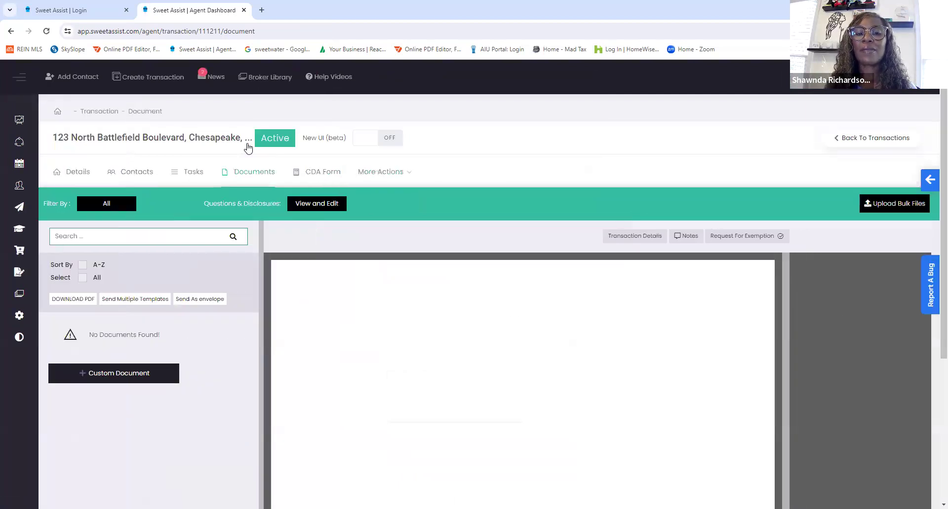
pyautogui.scroll(-7, 155, 360)
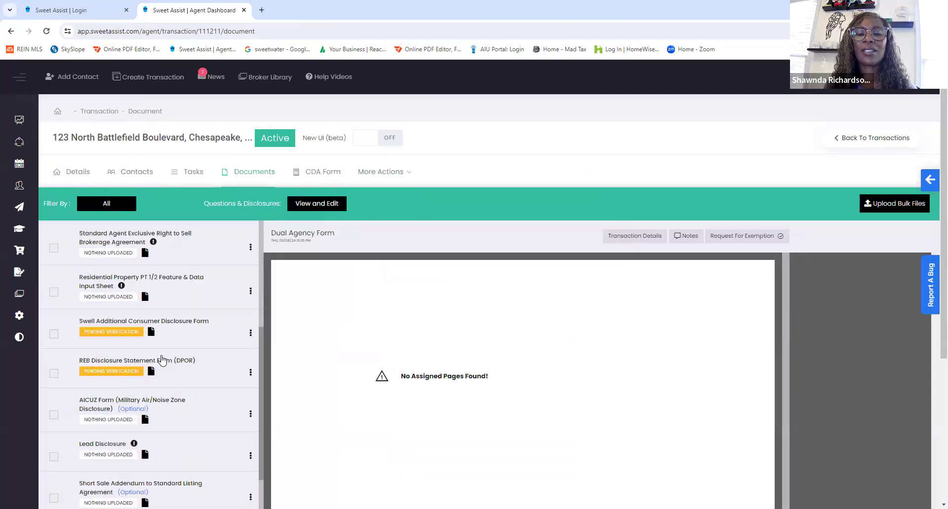
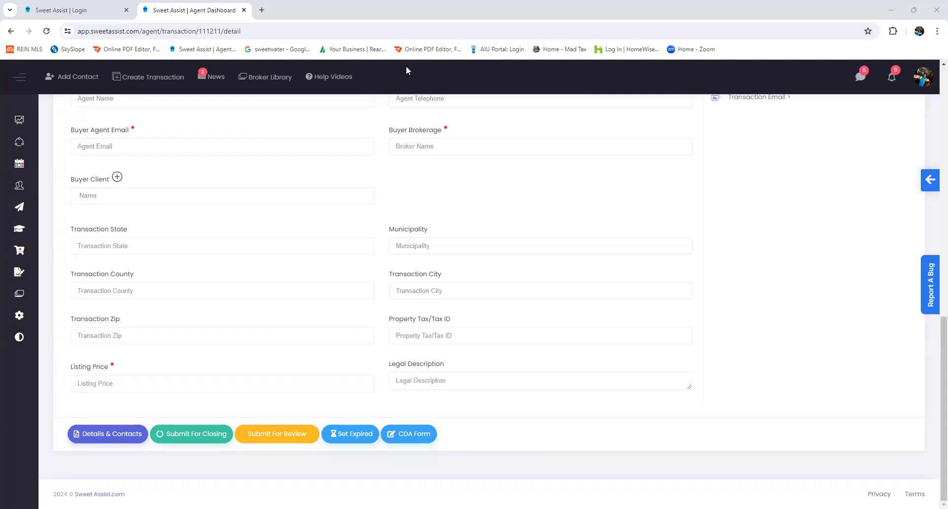
# - Check which phases are available for the listing transaction in its details, leaving the selection as is
pyautogui.scroll(7, 311, 345)
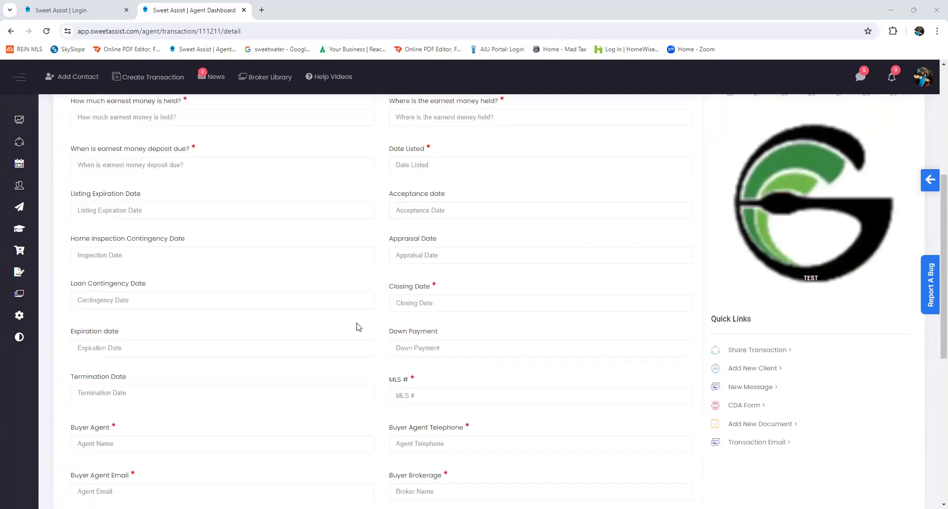
pyautogui.scroll(3, 528, 292)
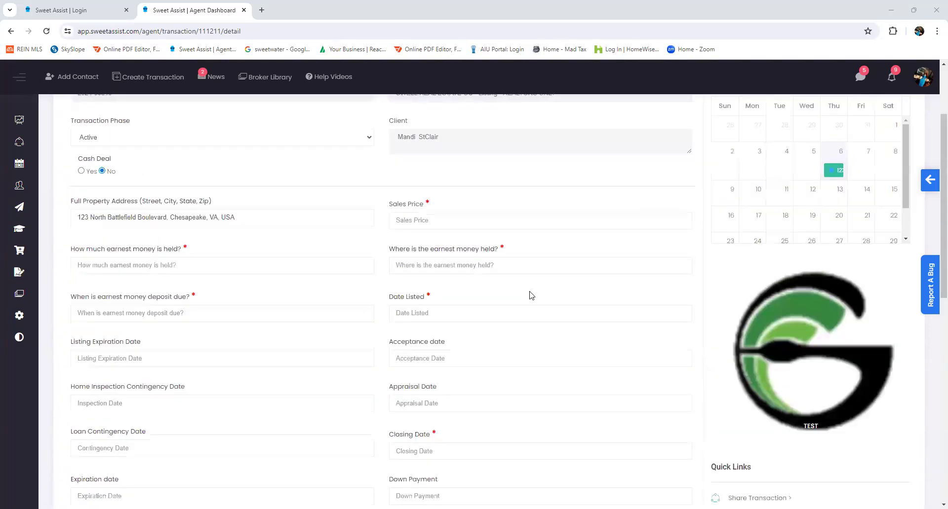
pyautogui.scroll(2, 546, 308)
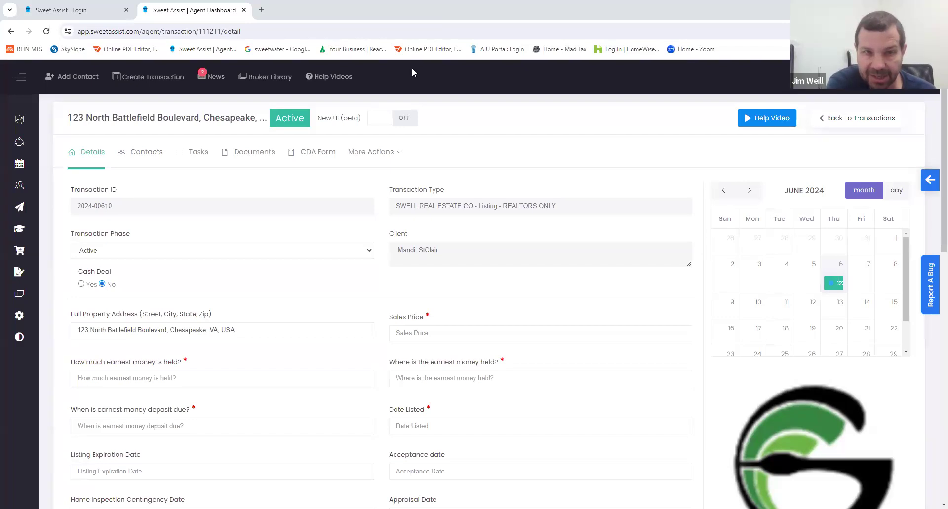
pyautogui.click(368, 254)
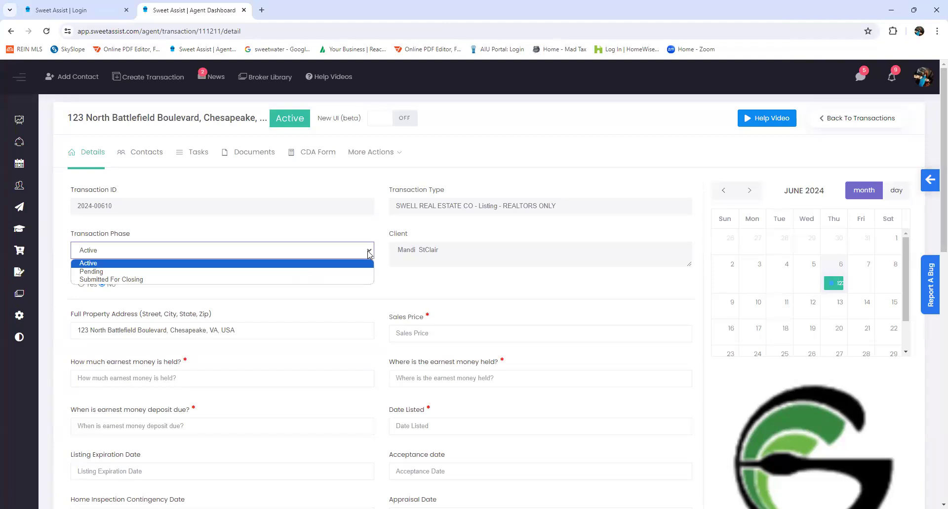
pyautogui.click(368, 254)
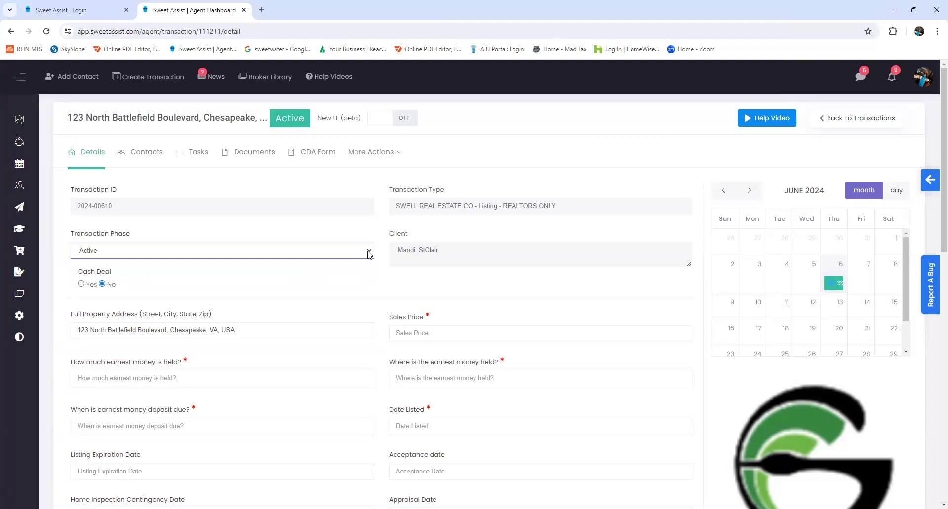